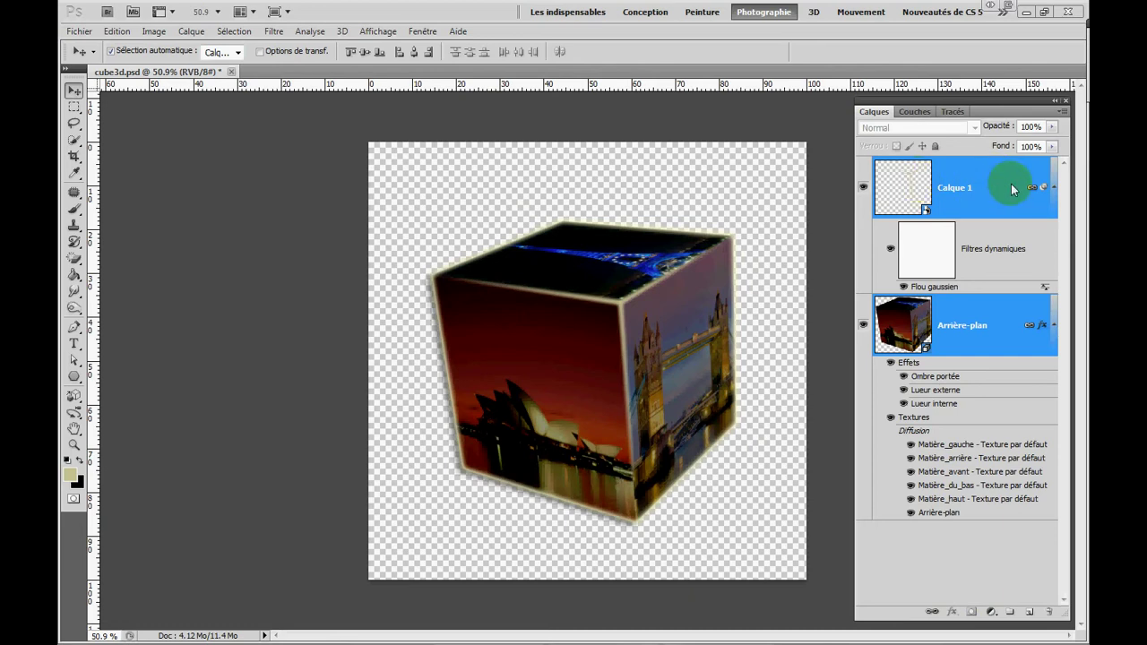
Create a new layer group and move the Calque 1 and Arrière-plan layers into it.
{"action": "left_click", "coordinate": [1003, 337], "text": "shift"}
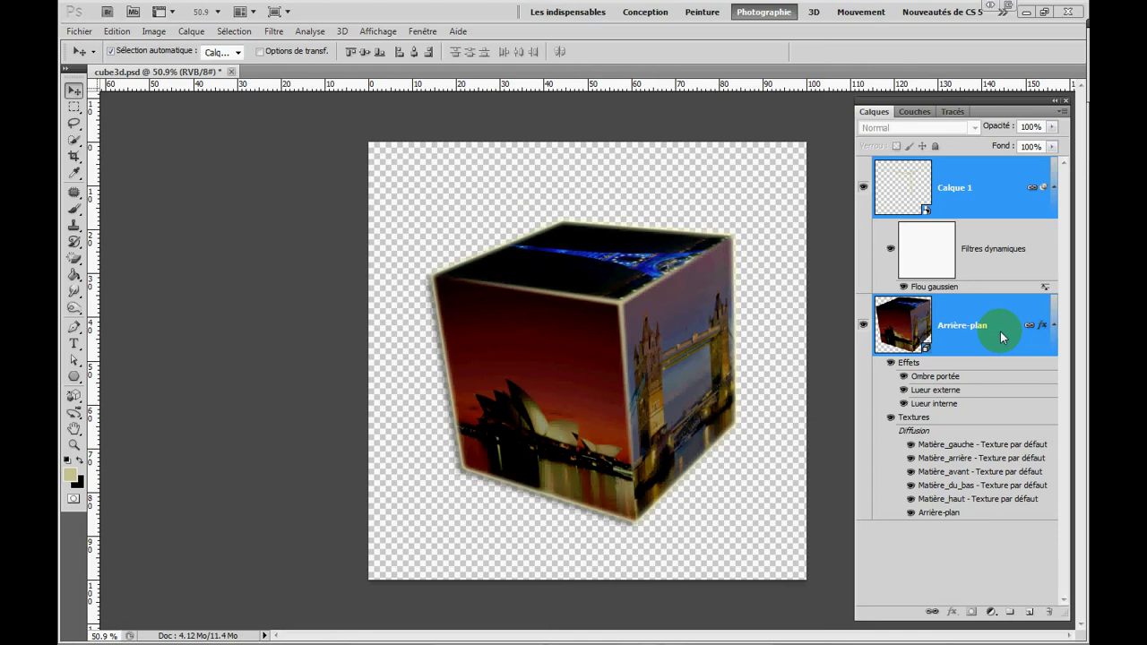
{"action": "left_click", "coordinate": [1010, 615]}
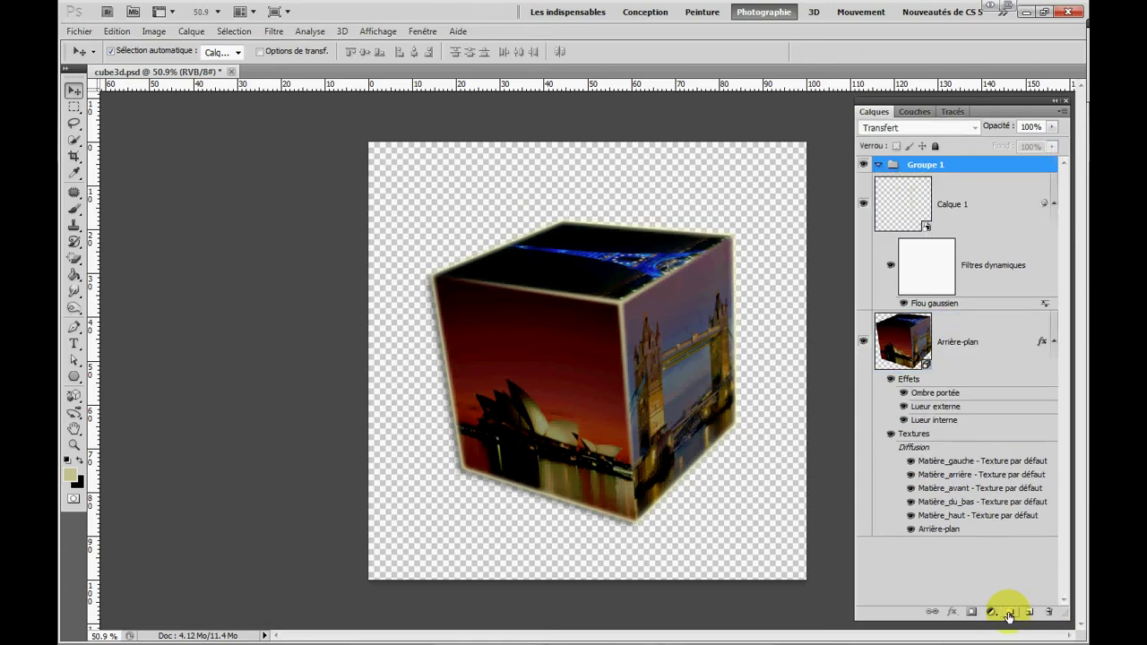
{"action": "left_click", "coordinate": [1017, 206]}
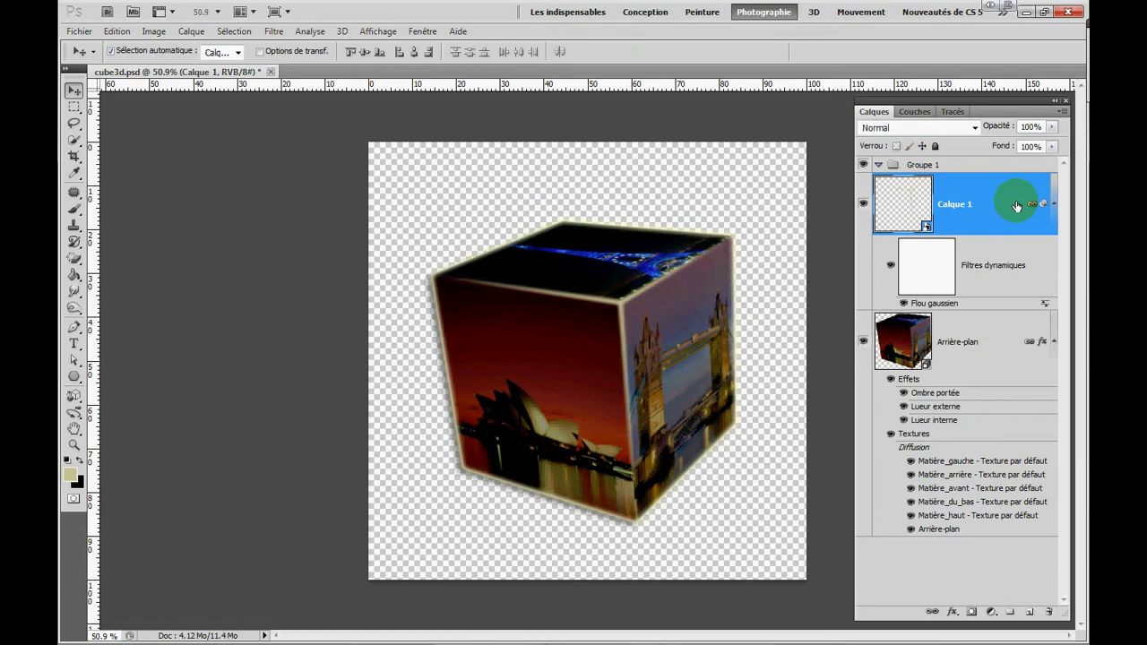
{"action": "left_click", "coordinate": [987, 343], "text": "ctrl"}
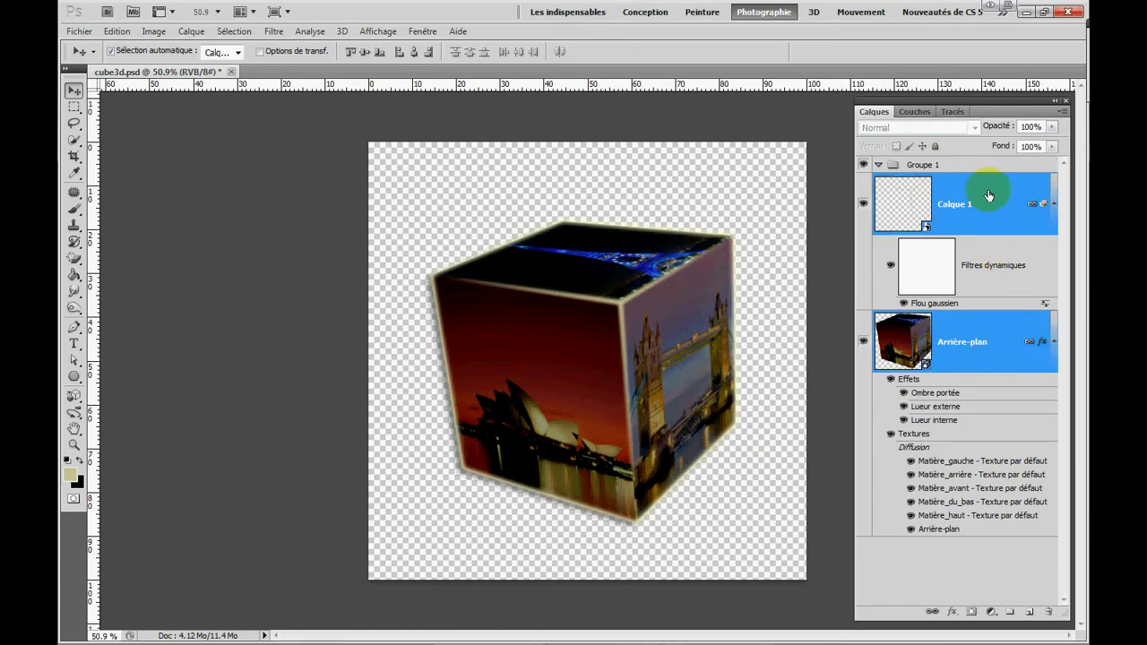
{"action": "left_click_drag", "start_coordinate": [990, 208], "coordinate": [986, 164]}
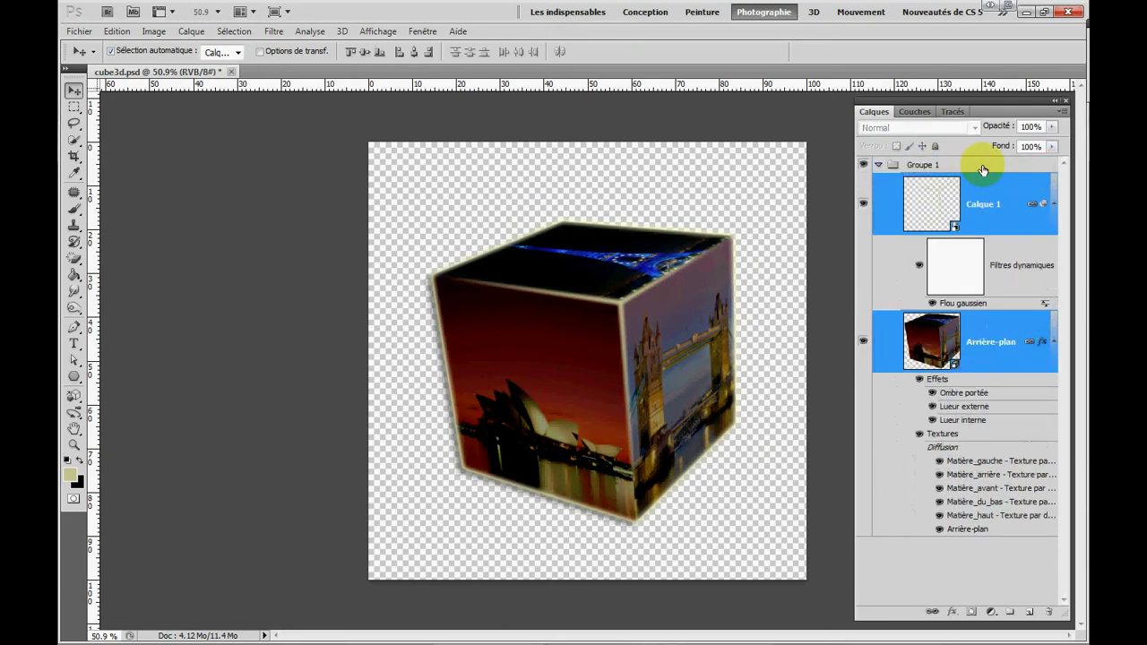
Rename the layer group as cube and collapse it.
{"action": "left_click", "coordinate": [928, 166]}
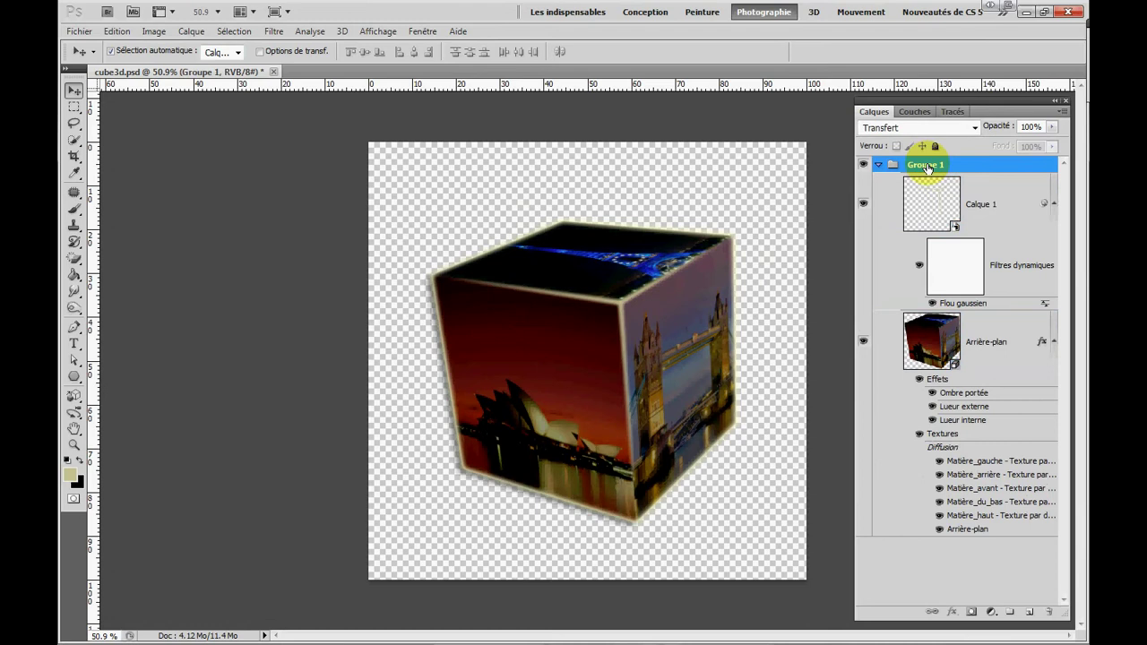
{"action": "double_click", "coordinate": [926, 165]}
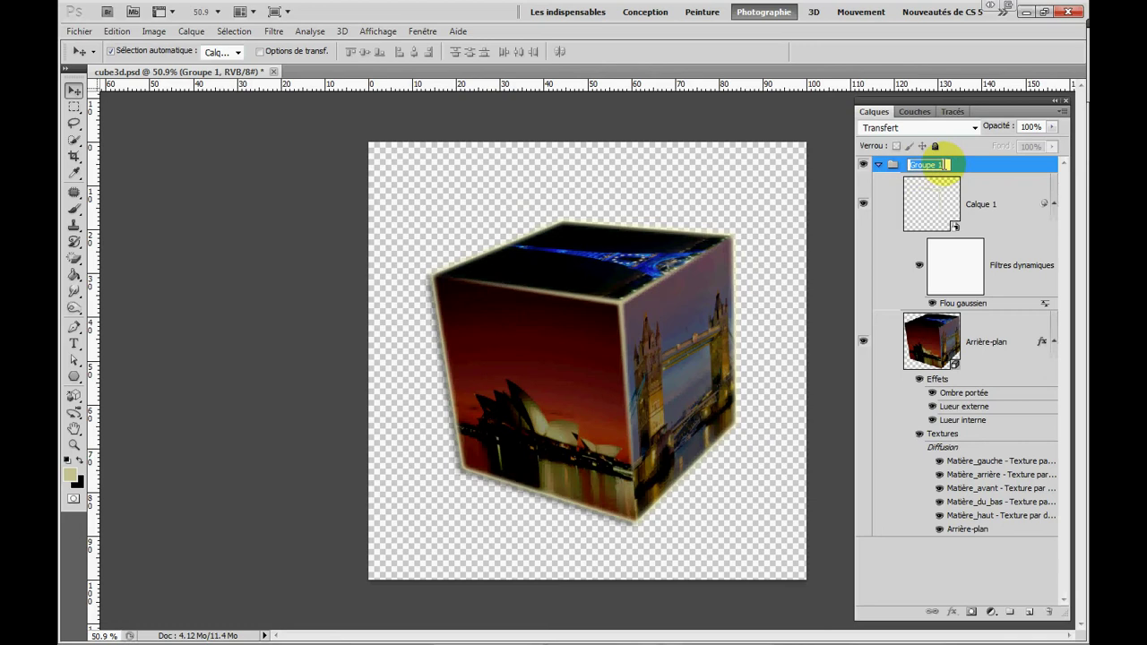
{"action": "type", "text": "cube"}
{"action": "key", "text": "Return"}
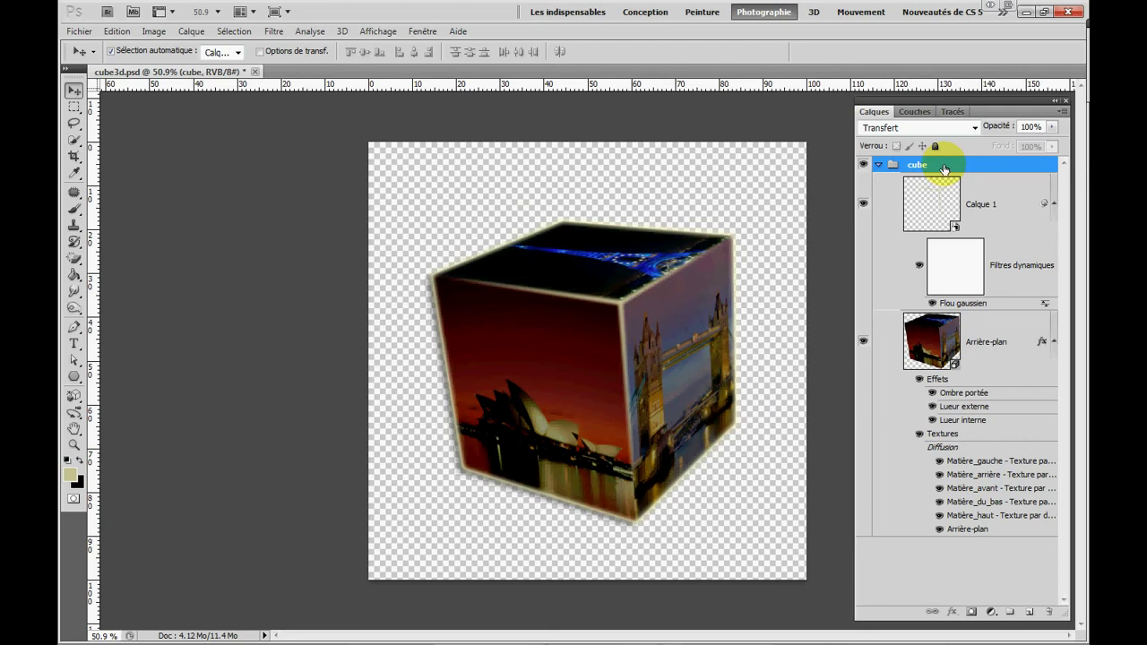
{"action": "left_click", "coordinate": [878, 166]}
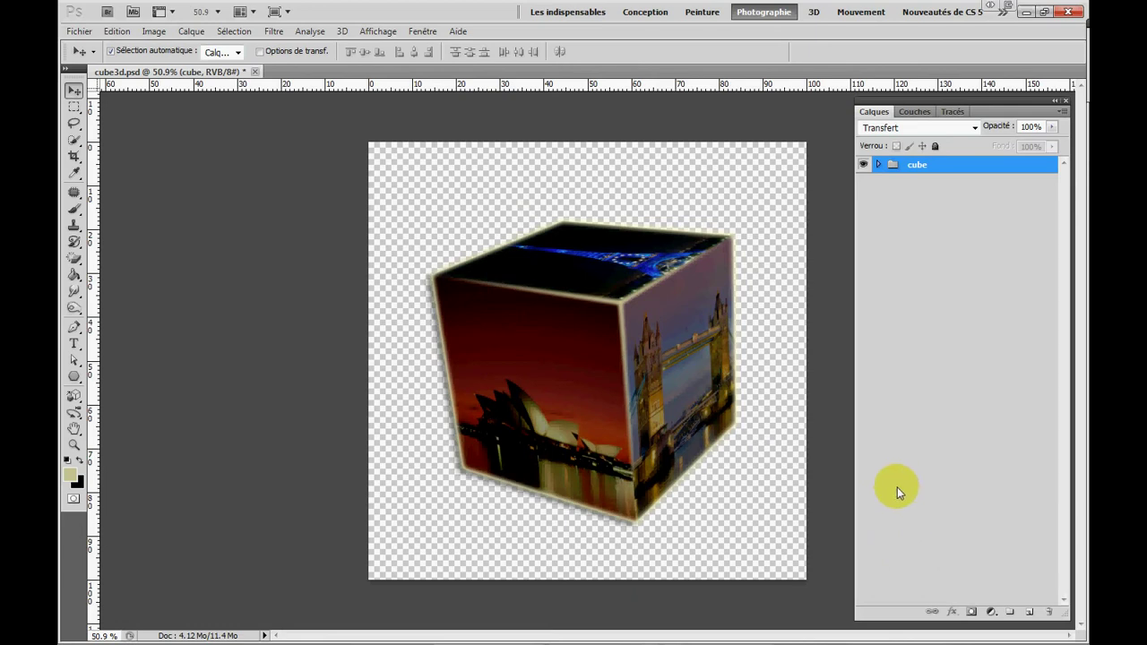
Add a new empty layer and name it fond.
{"action": "left_click", "coordinate": [1031, 617]}
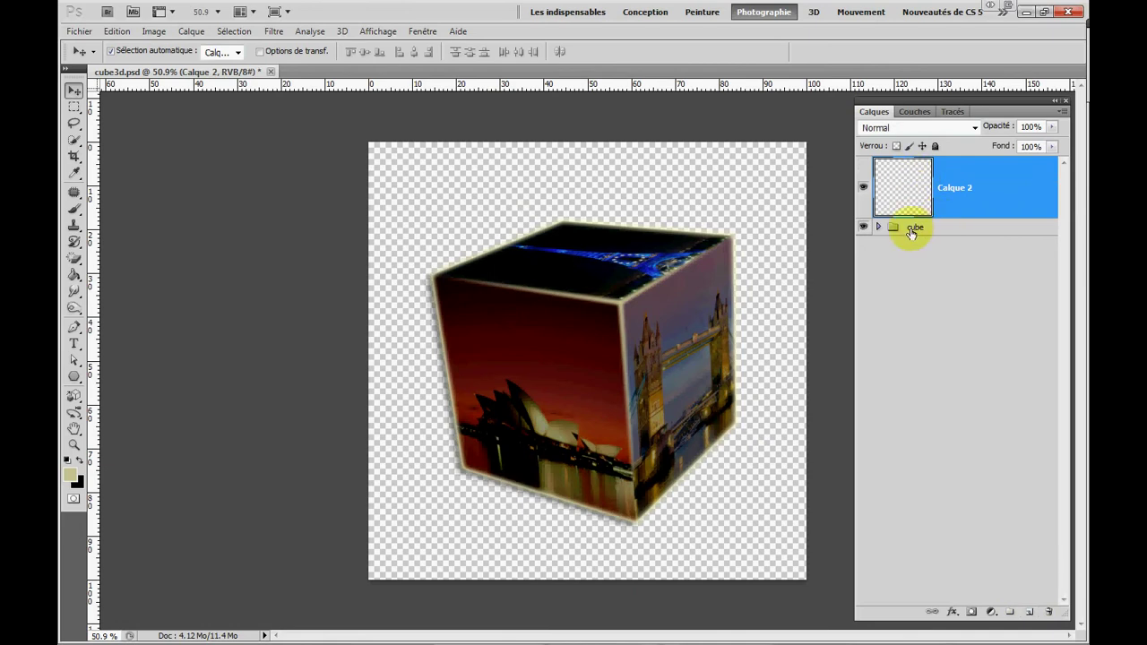
{"action": "double_click", "coordinate": [954, 188]}
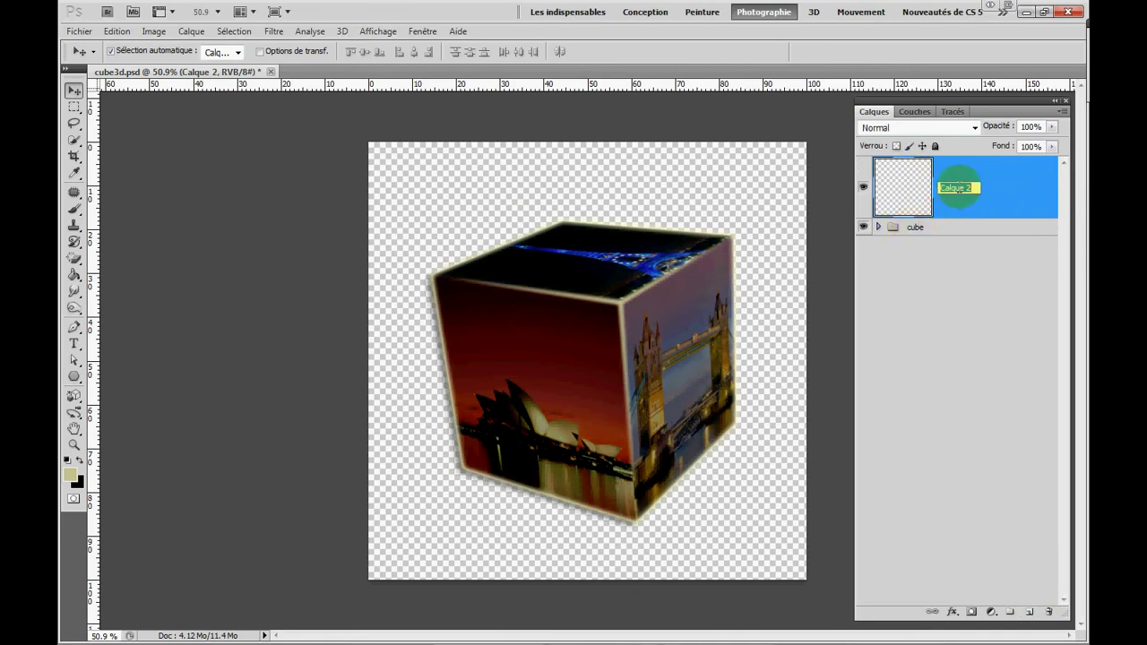
{"action": "type", "text": "fond"}
{"action": "left_click", "coordinate": [960, 363]}
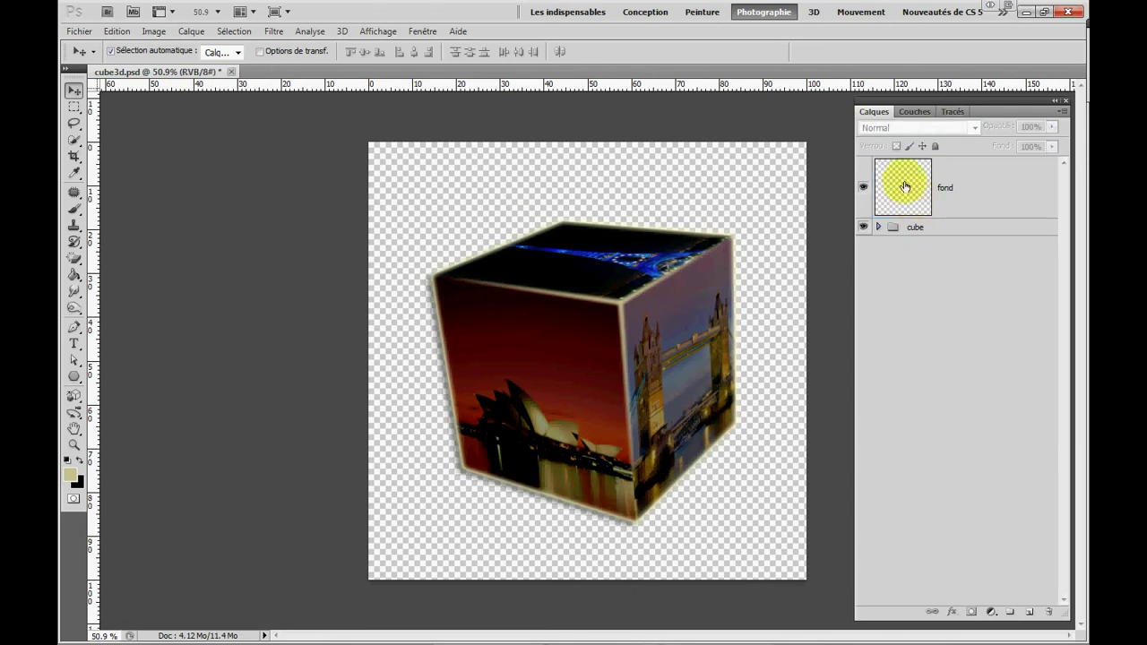
Move the fond layer below the cube group and keep it as the active layer.
{"action": "left_click_drag", "start_coordinate": [906, 186], "coordinate": [942, 236]}
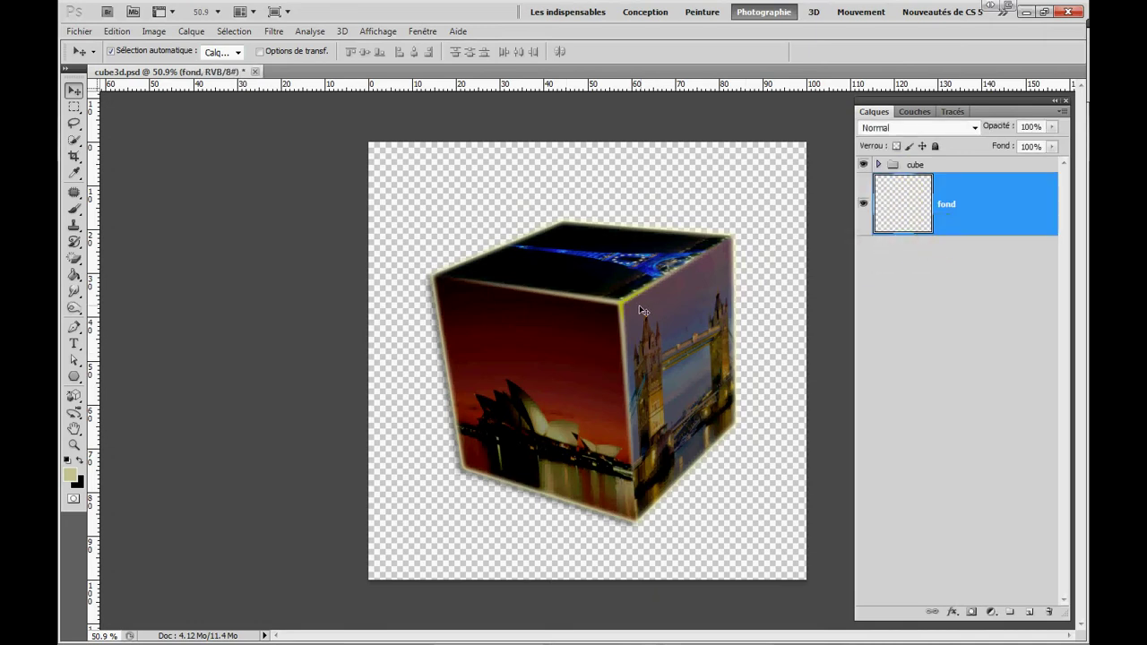
{"action": "left_click", "coordinate": [915, 188]}
{"action": "left_click", "coordinate": [782, 319]}
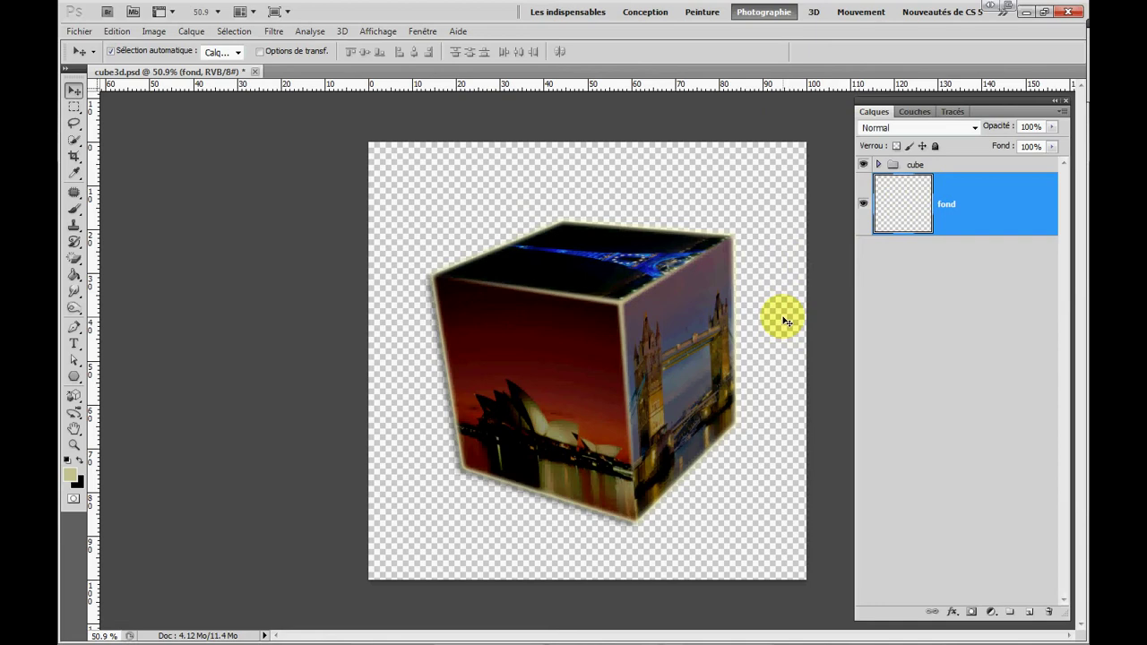
Reset the colours to the default black and white, and set the foreground colour to light green a8e6ae.
{"action": "left_click", "coordinate": [69, 465]}
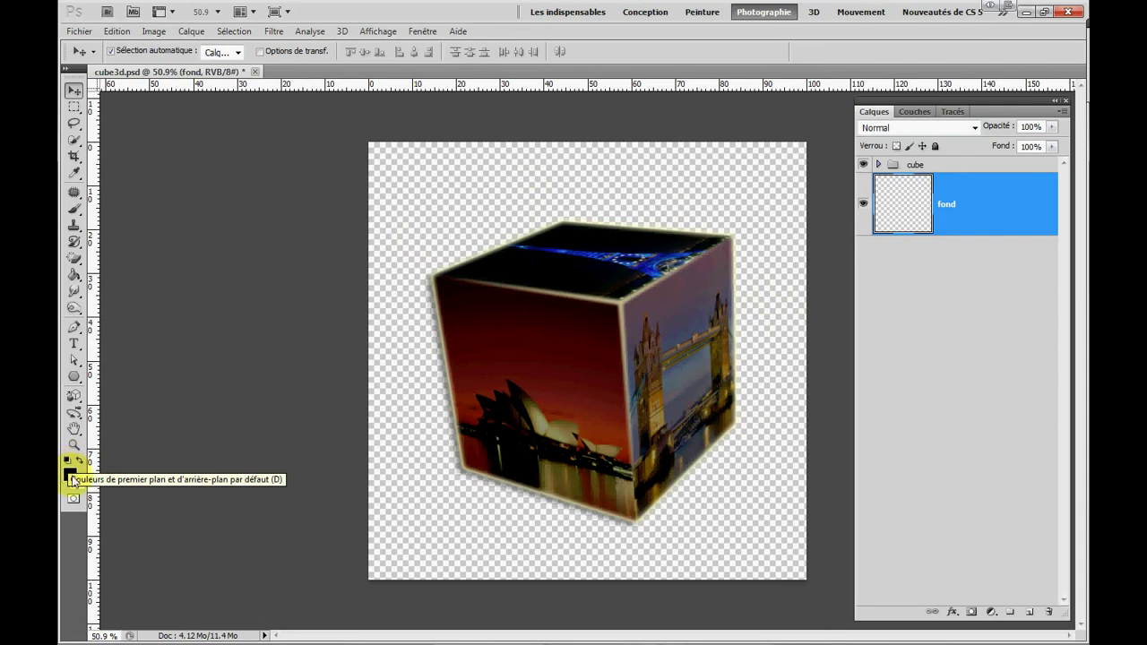
{"action": "left_click", "coordinate": [77, 460]}
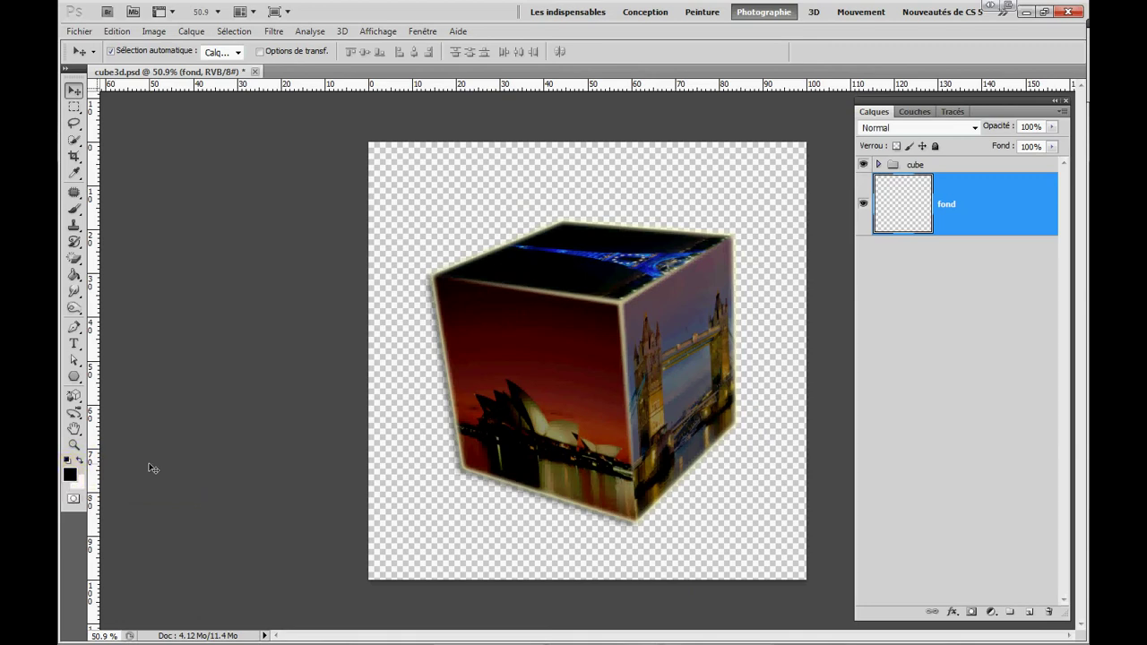
{"action": "left_click", "coordinate": [71, 479]}
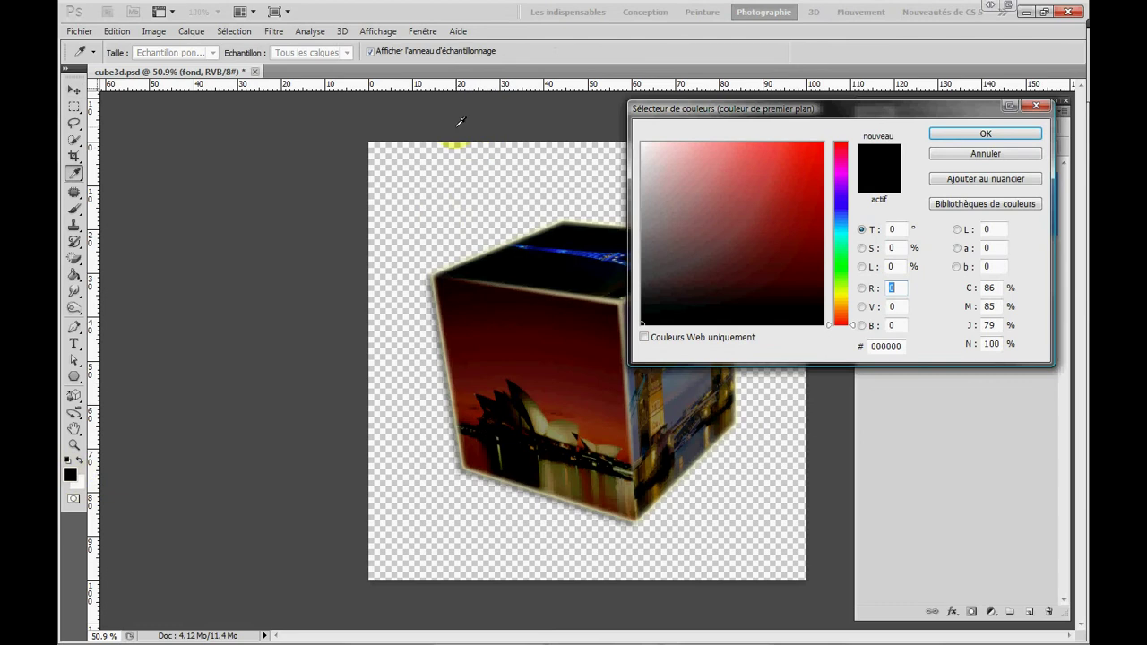
{"action": "left_click", "coordinate": [842, 261]}
{"action": "left_click", "coordinate": [705, 158]}
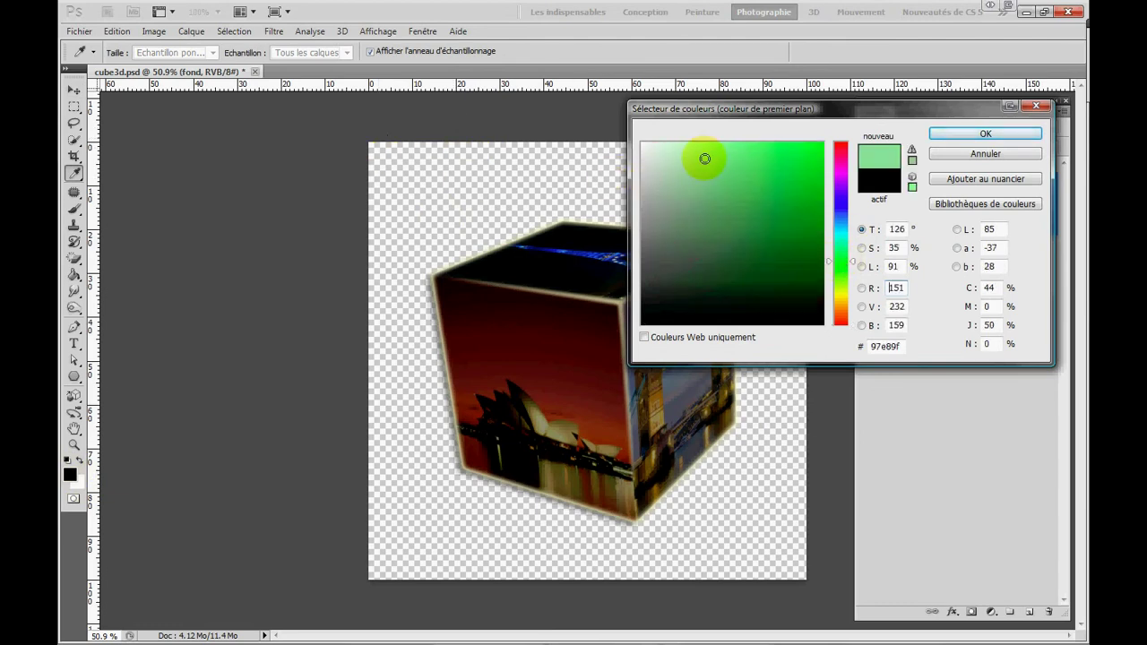
{"action": "left_click", "coordinate": [687, 153]}
{"action": "left_click", "coordinate": [692, 172]}
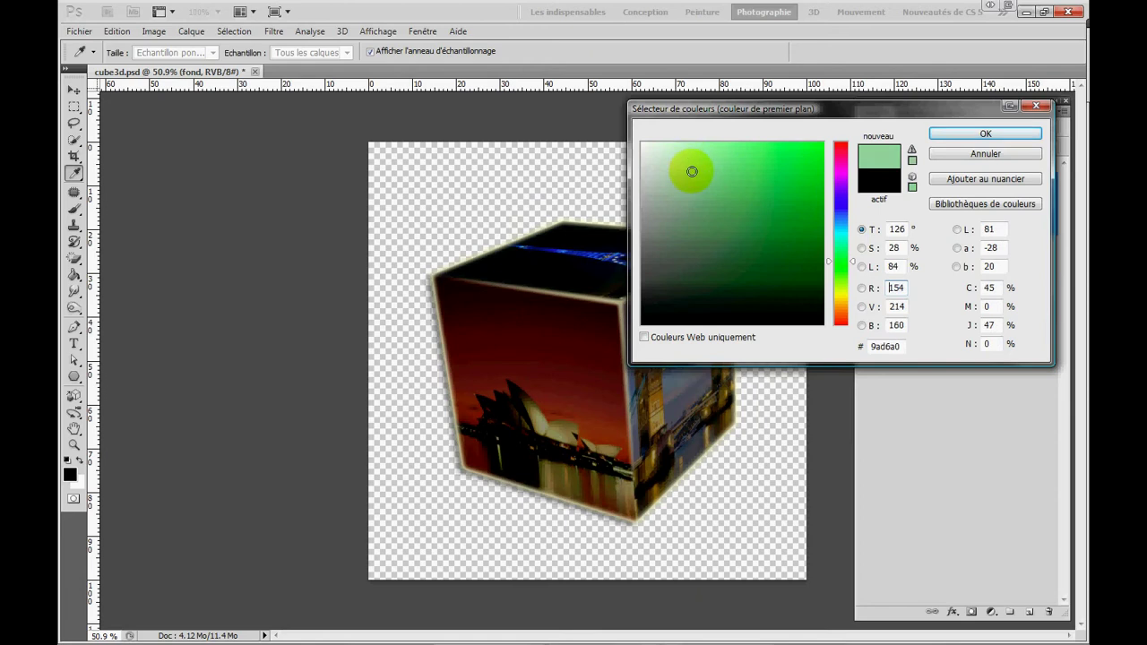
{"action": "left_click", "coordinate": [690, 159]}
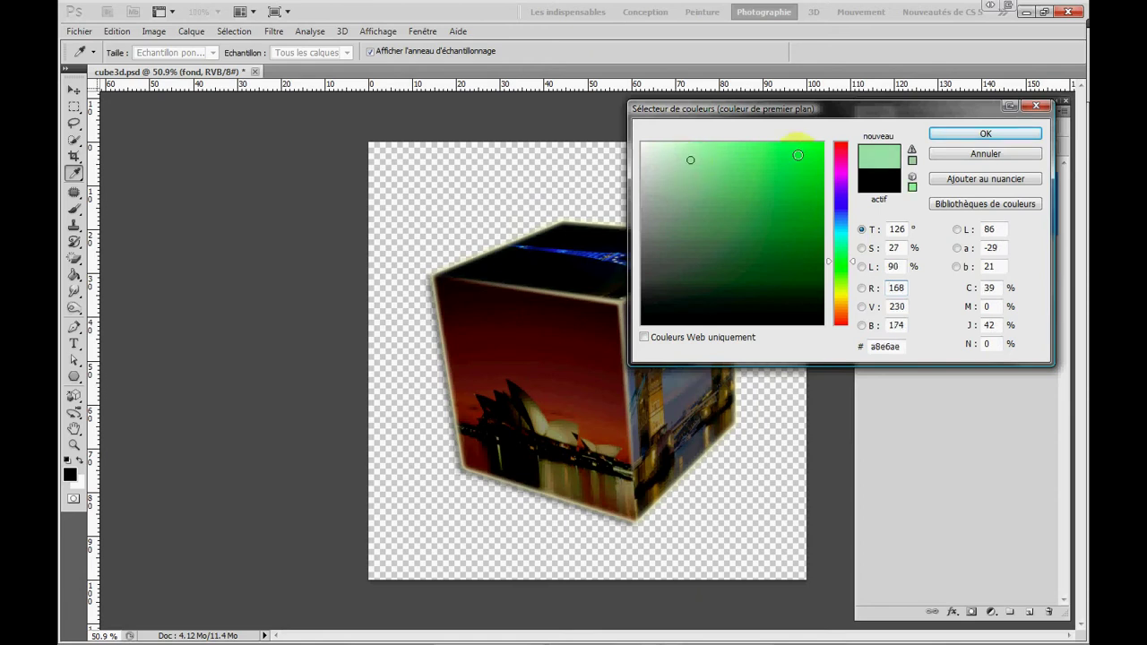
{"action": "left_click", "coordinate": [1010, 137]}
{"action": "left_click", "coordinate": [1010, 136]}
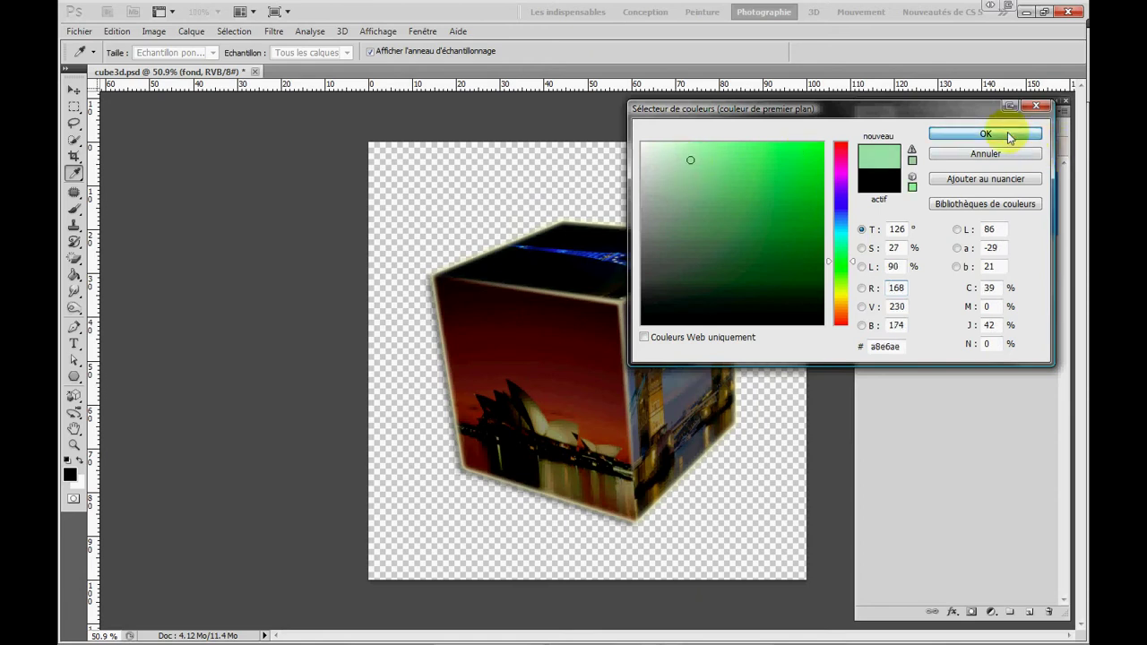
{"action": "key", "text": "v"}
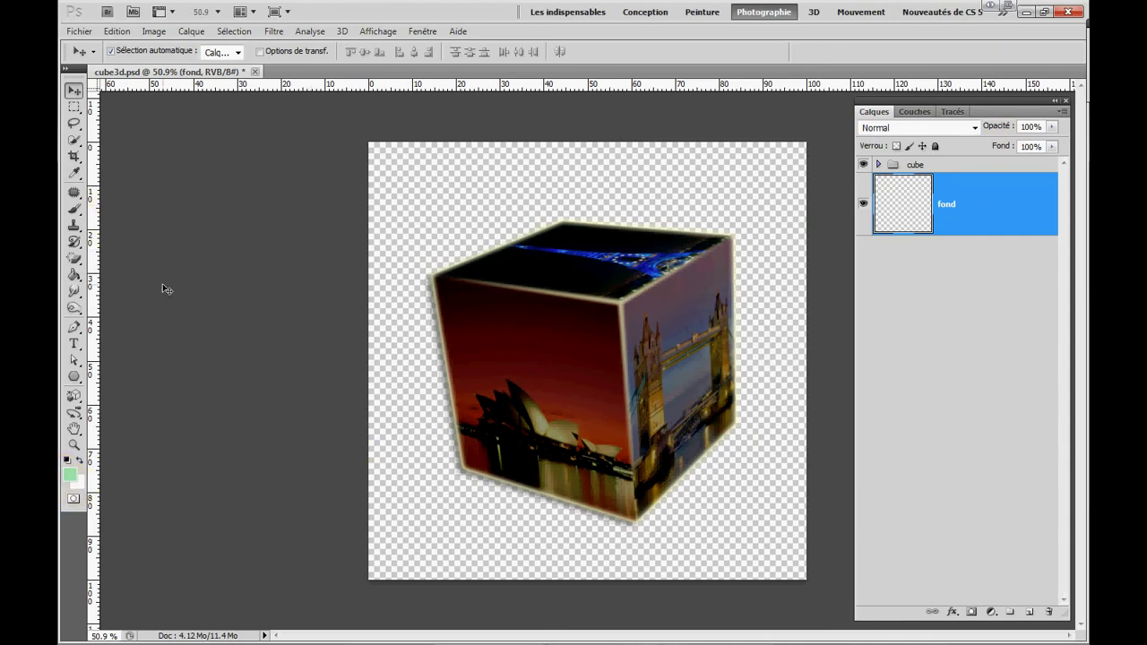
Set up the Gradient tool with the foreground-to-background preset running from light green to white.
{"action": "left_click", "coordinate": [75, 278]}
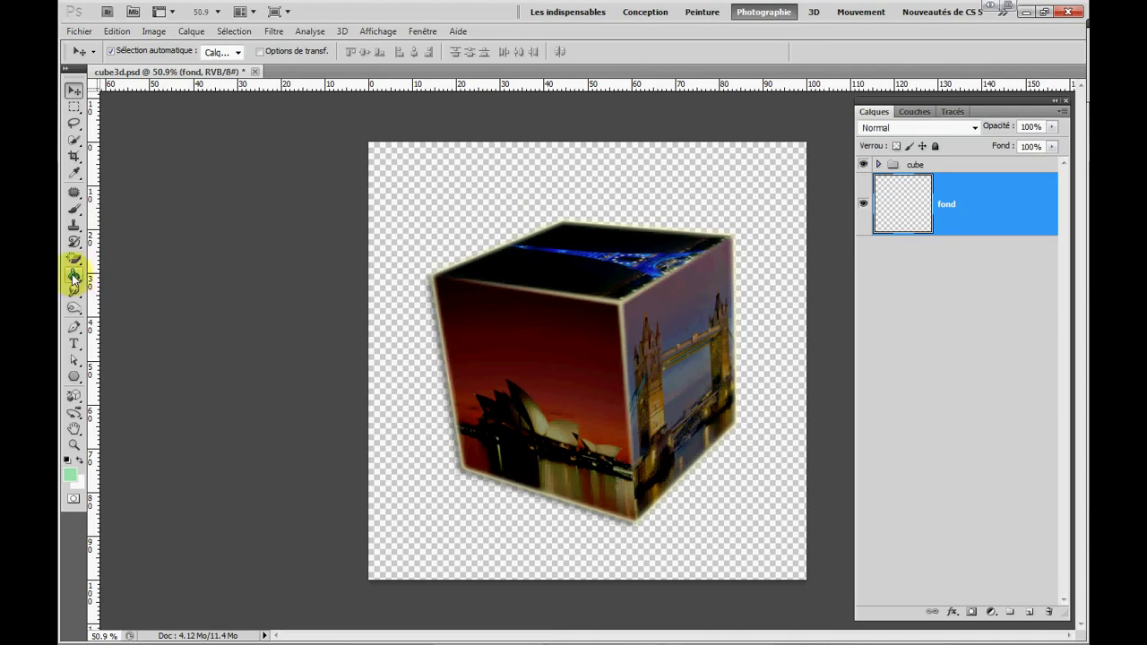
{"action": "left_click", "coordinate": [74, 278]}
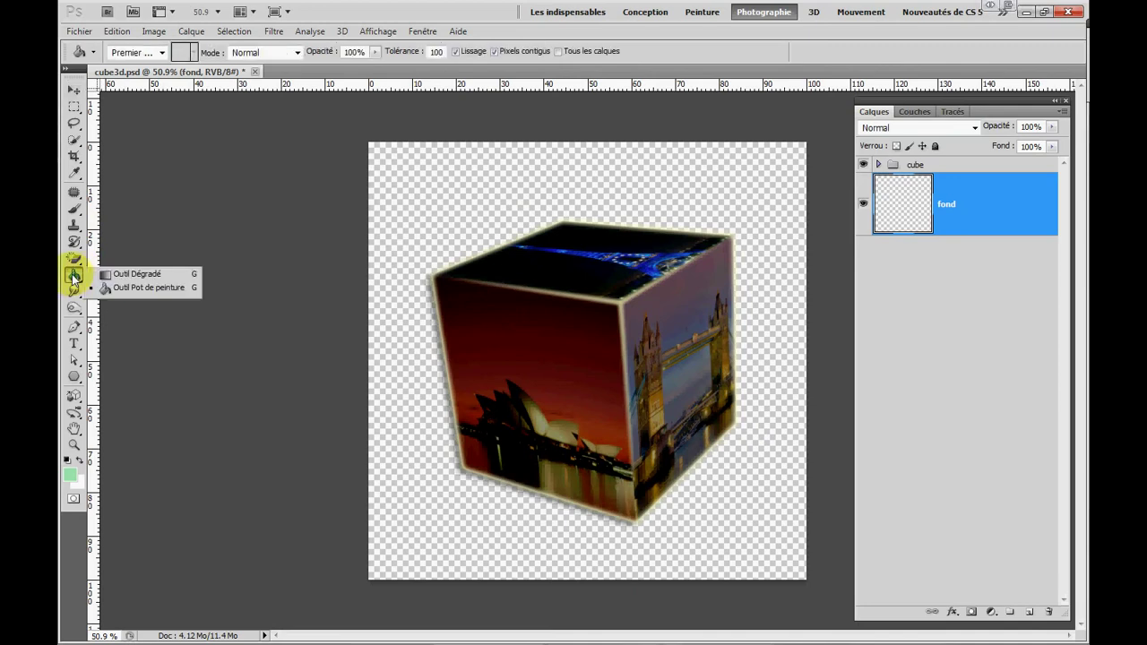
{"action": "left_click", "coordinate": [130, 275]}
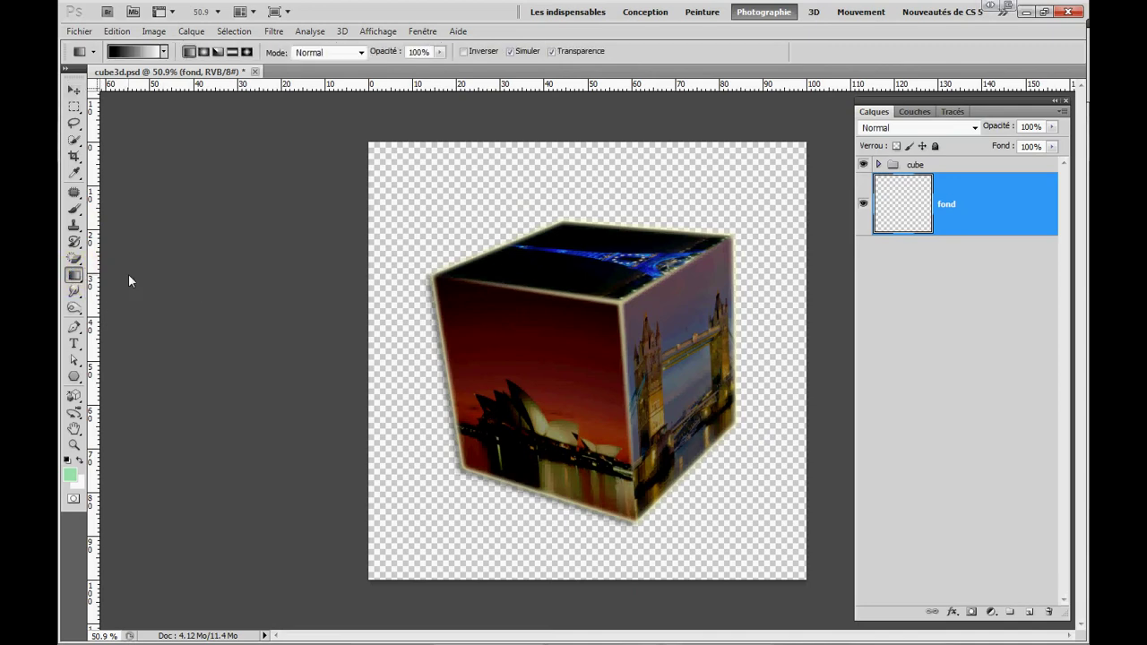
{"action": "left_click", "coordinate": [117, 53]}
{"action": "left_click", "coordinate": [163, 53]}
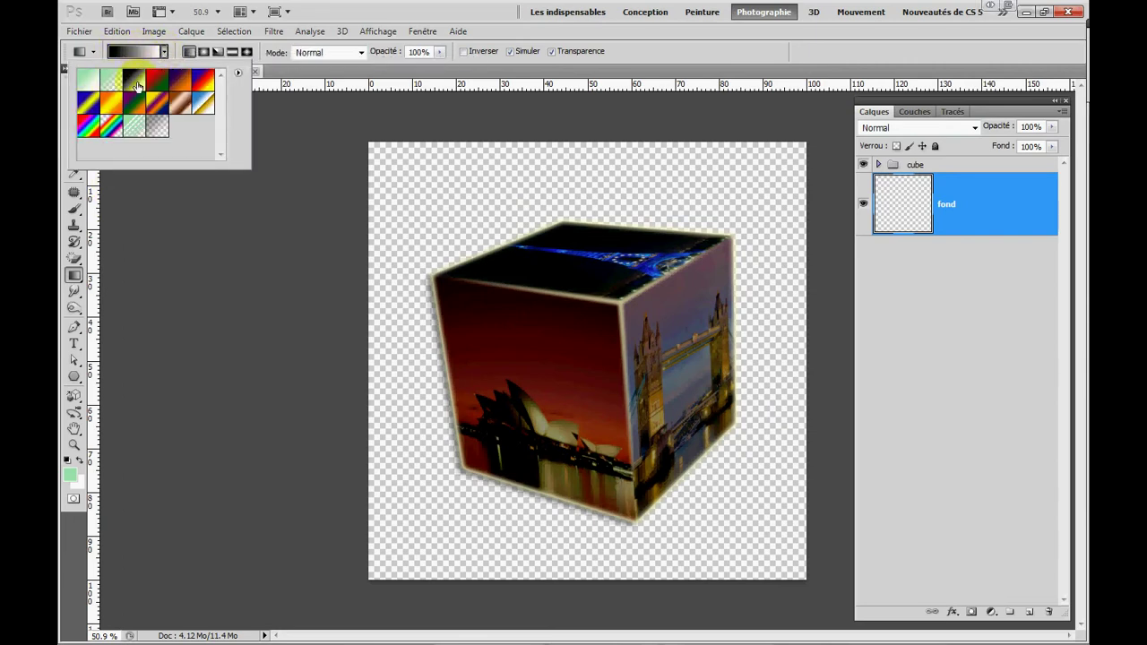
{"action": "left_click", "coordinate": [89, 86]}
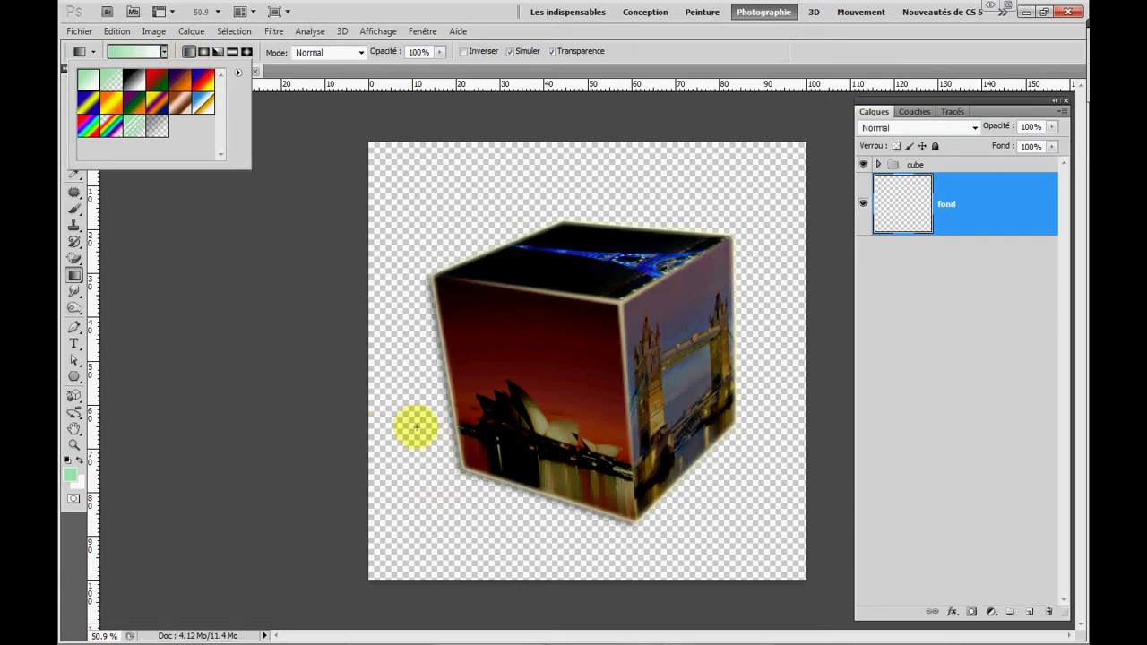
Fill the fond layer with the linear gradient, trying several directions and finishing with green at the canvas's lower-left corner and white at the upper-right.
{"action": "left_click_drag", "start_coordinate": [410, 532], "coordinate": [606, 207]}
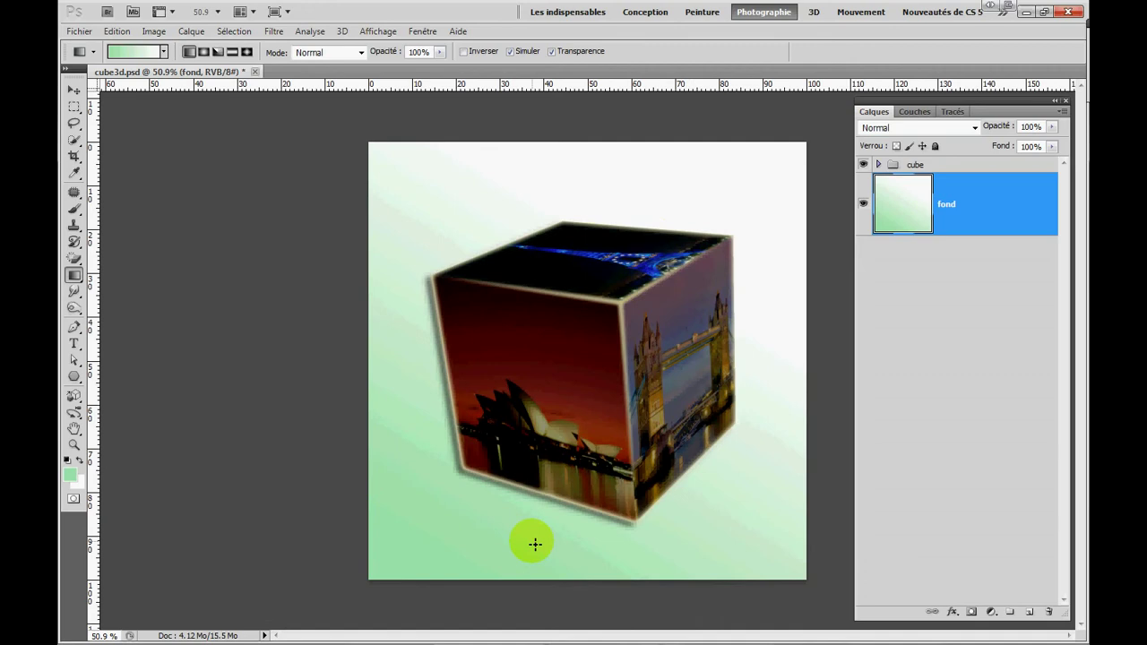
{"action": "left_click_drag", "start_coordinate": [713, 467], "coordinate": [504, 177]}
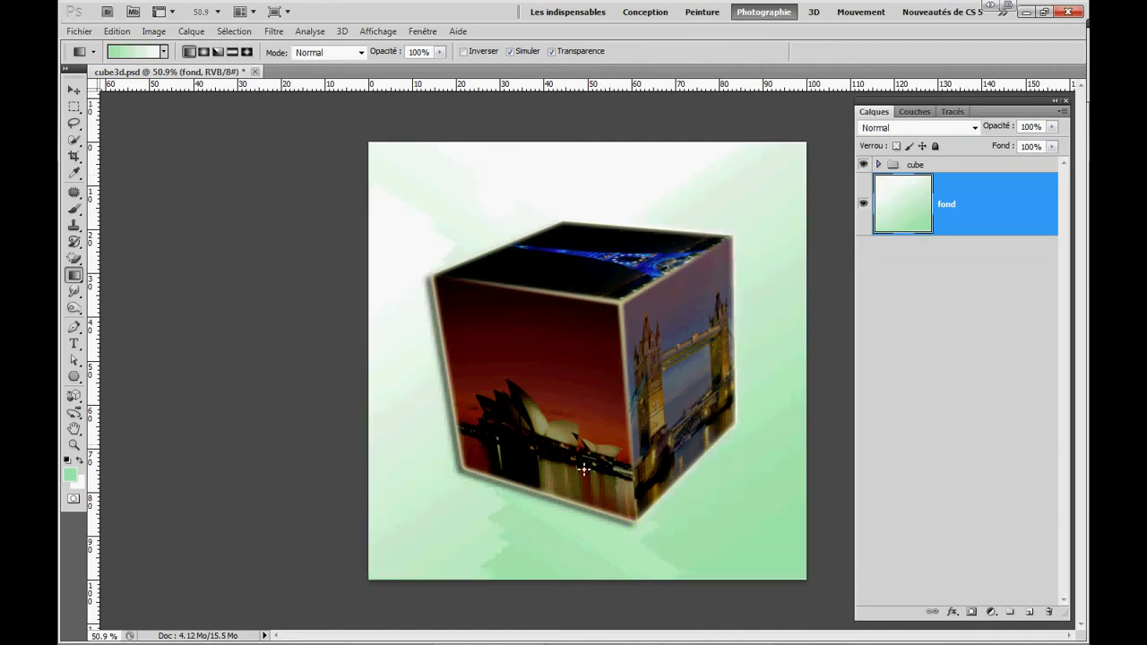
{"action": "left_click_drag", "start_coordinate": [587, 556], "coordinate": [590, 186]}
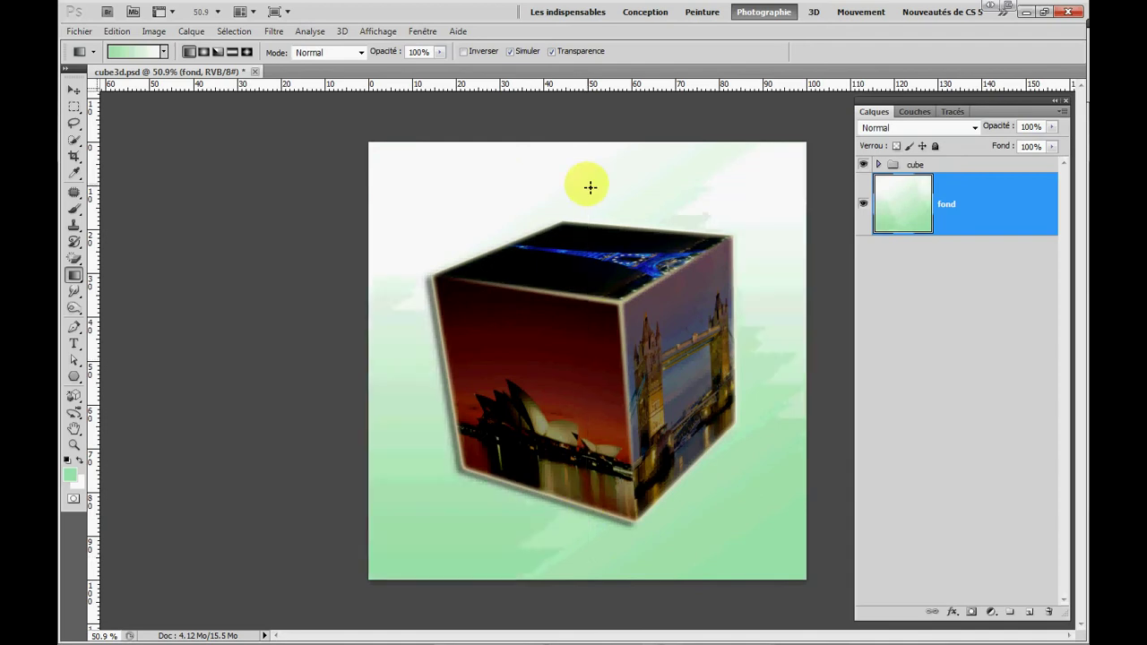
{"action": "left_click_drag", "start_coordinate": [427, 187], "coordinate": [750, 492]}
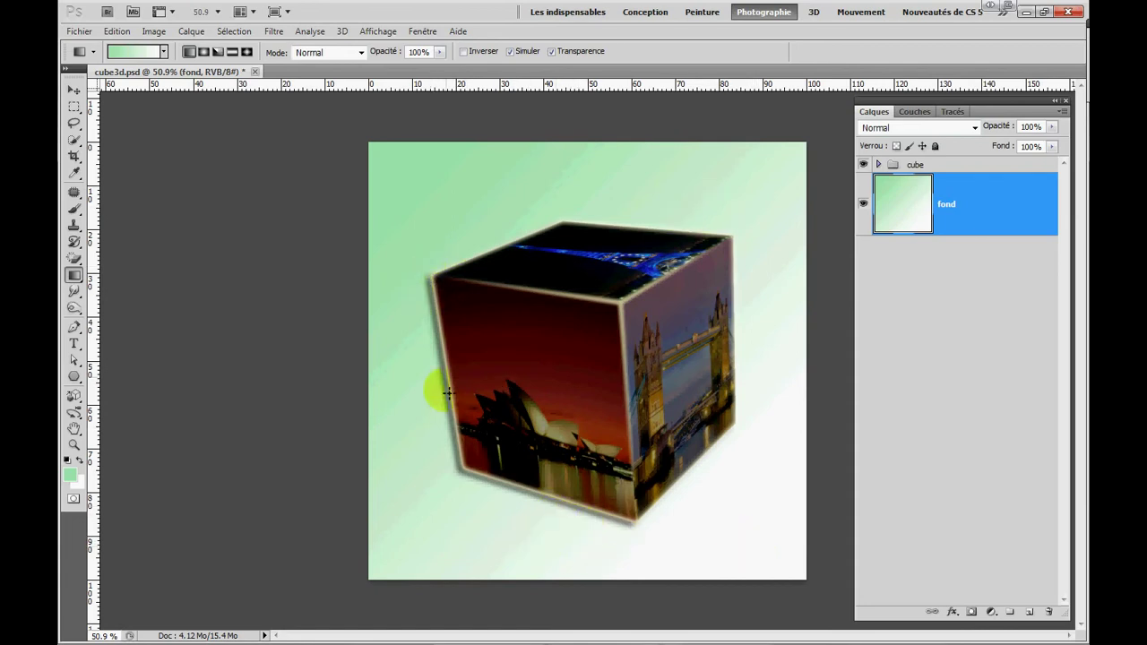
{"action": "left_click_drag", "start_coordinate": [416, 525], "coordinate": [738, 198]}
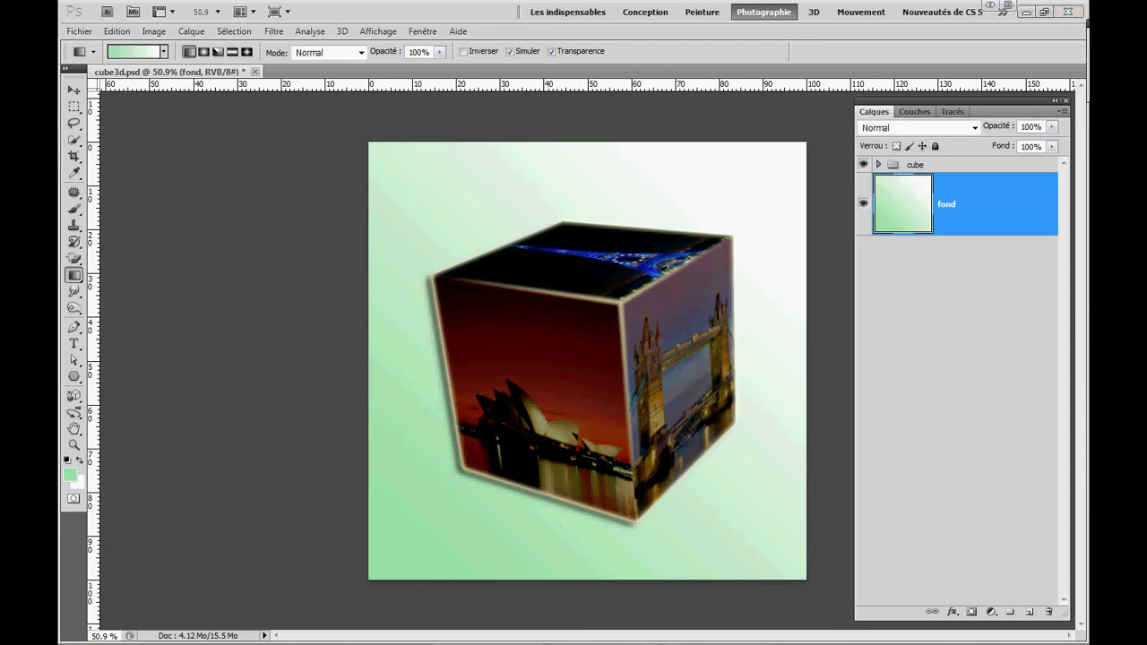
Place the Grunge_texture_by_darkrose42_stock image from the tuto cube 3D folder into the document, between the cube group and the fond layer.
{"action": "left_click_drag", "start_coordinate": [1089, 269], "coordinate": [449, 248]}
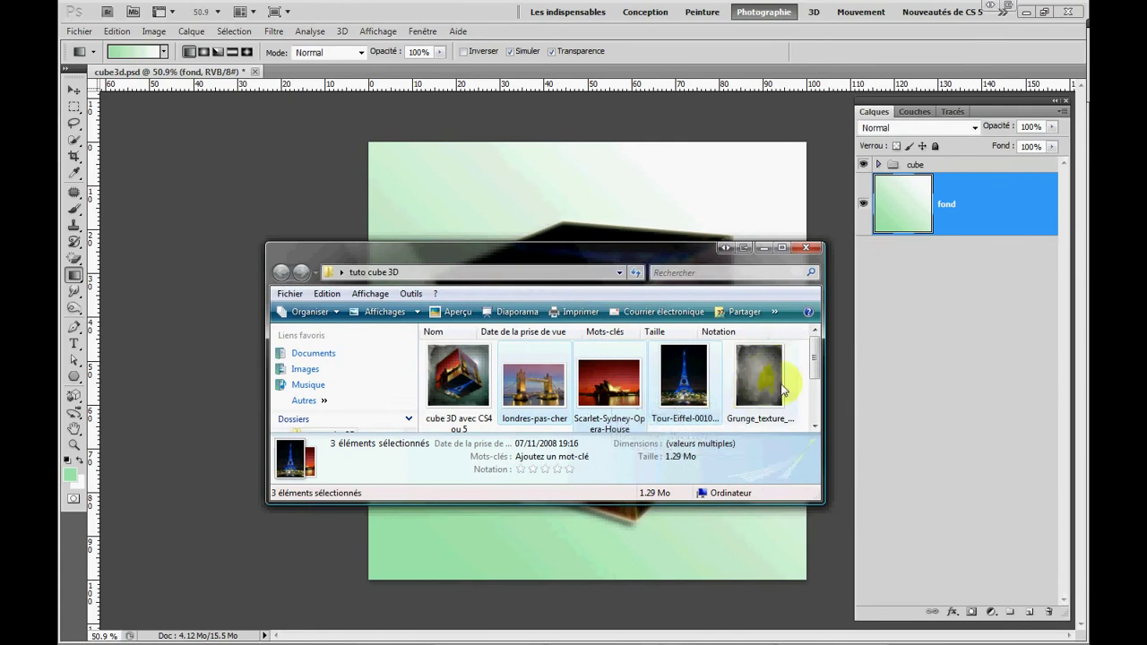
{"action": "left_click", "coordinate": [753, 381]}
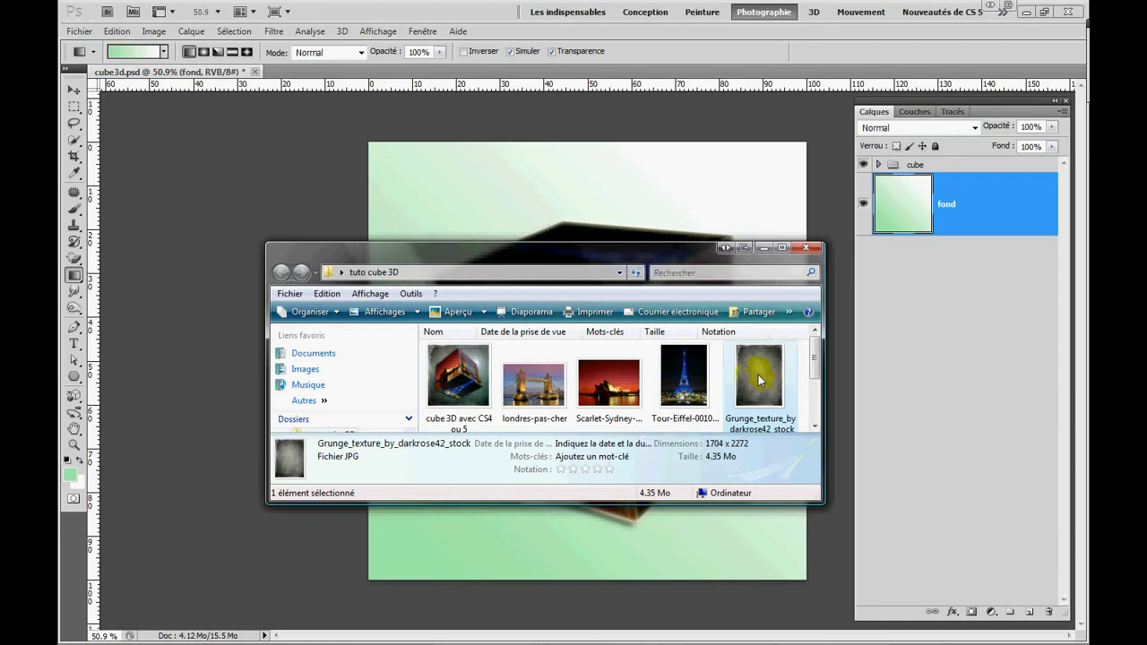
{"action": "left_click_drag", "start_coordinate": [759, 375], "coordinate": [598, 199]}
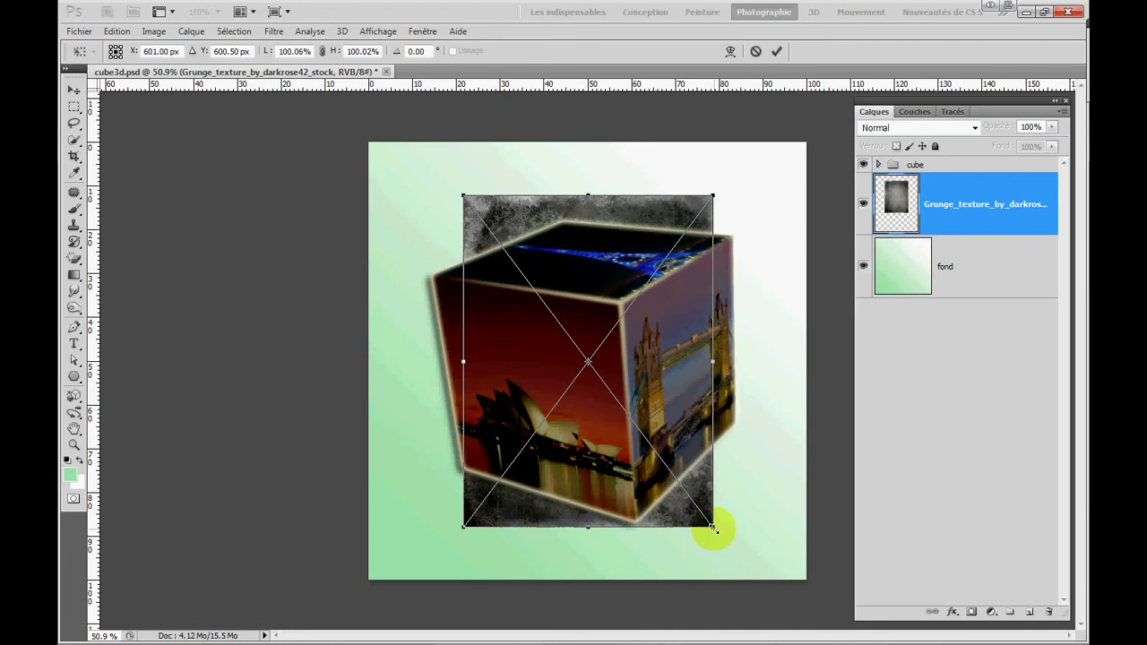
Stretch the placed grunge texture from its corners to cover the entire canvas and commit the placement.
{"action": "left_click_drag", "start_coordinate": [713, 529], "coordinate": [807, 579]}
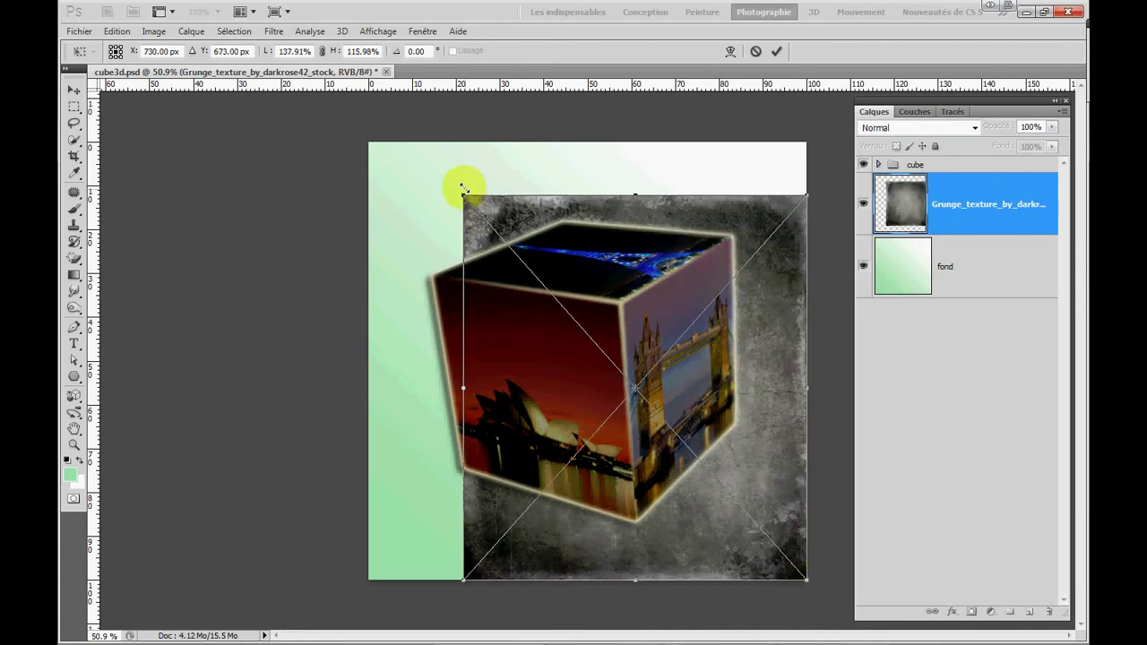
{"action": "left_click_drag", "start_coordinate": [457, 192], "coordinate": [366, 142]}
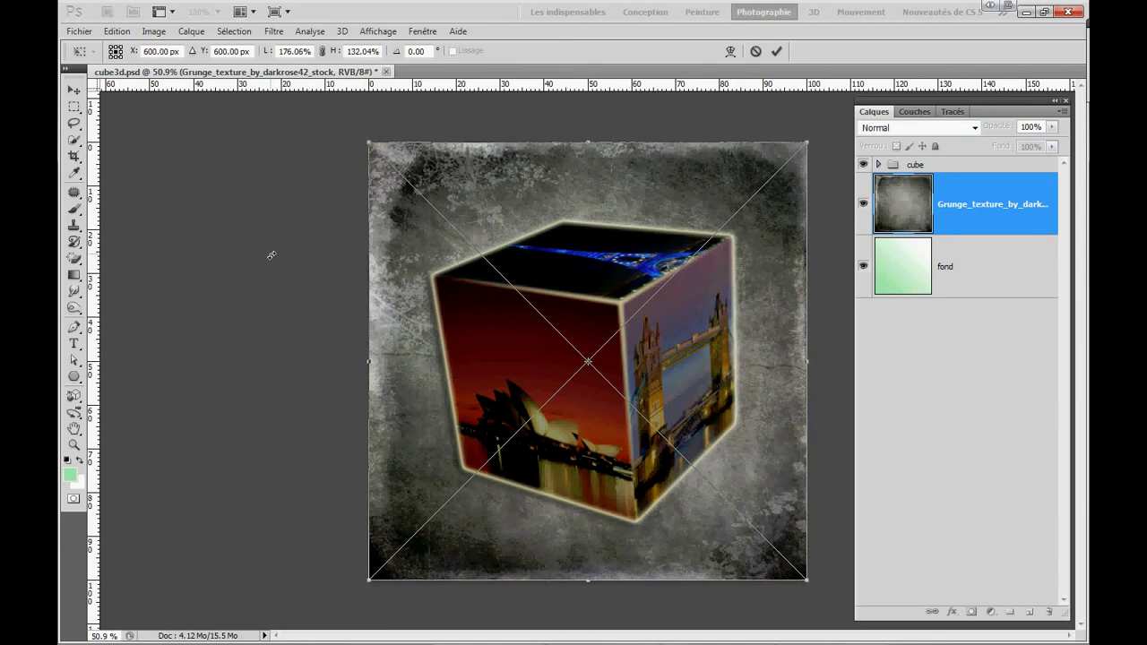
{"action": "left_click", "coordinate": [777, 52]}
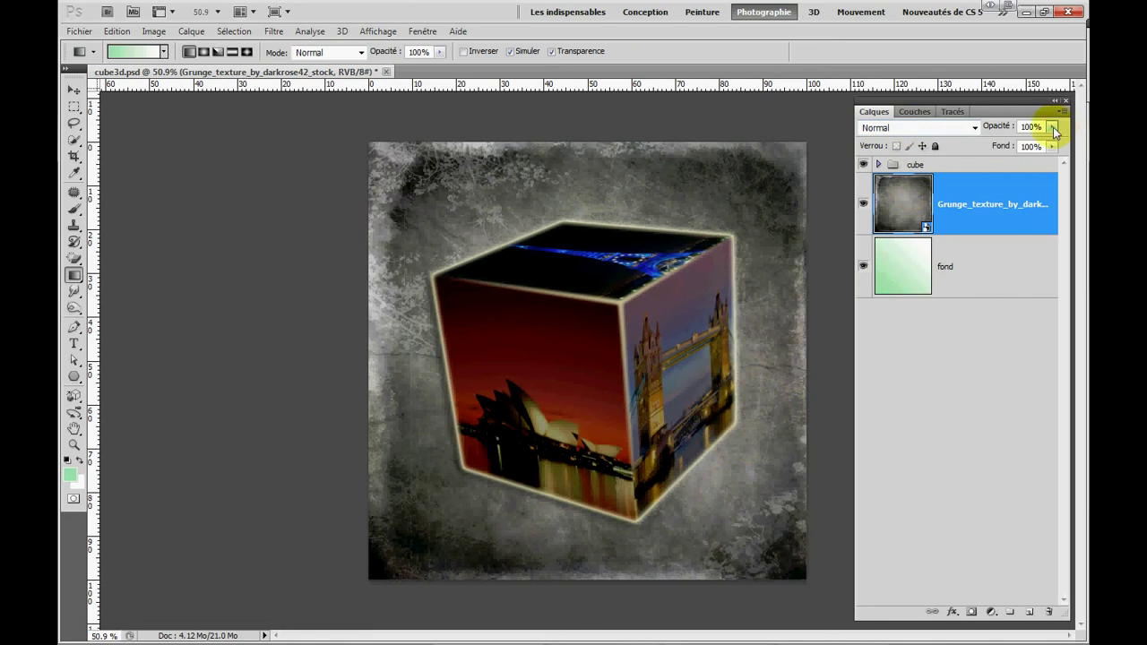
Try the grunge texture layer at 48% opacity, return it to 100%, and preview the blend modes from Fondu through Luminosité.
{"action": "left_click_drag", "start_coordinate": [1052, 126], "coordinate": [1010, 149]}
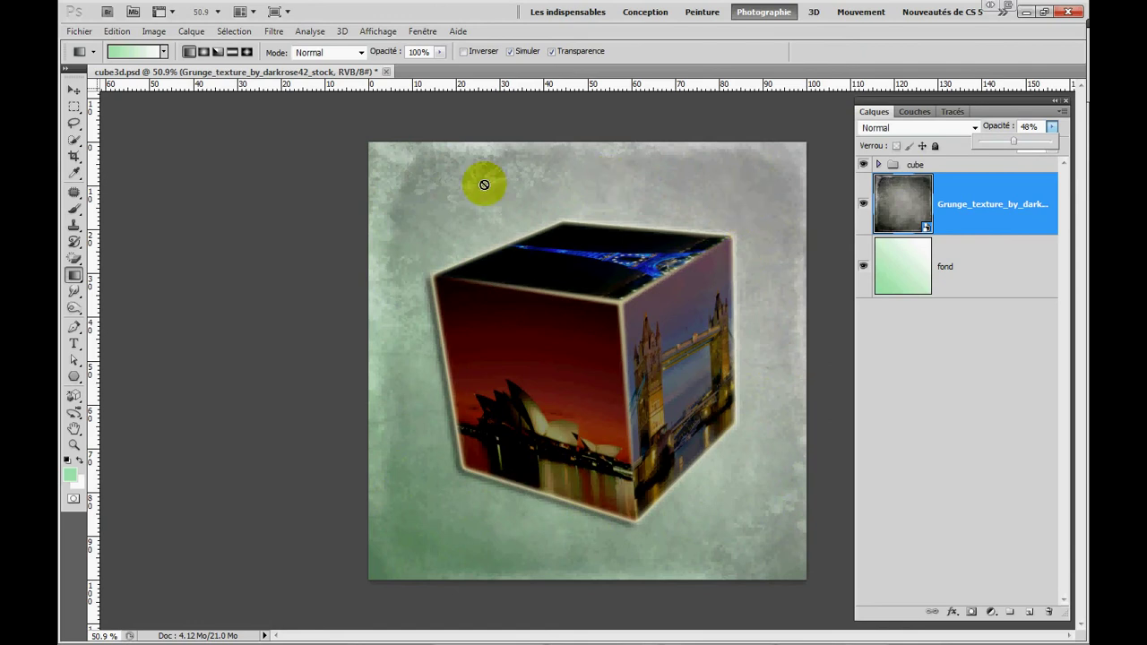
{"action": "left_click_drag", "start_coordinate": [1014, 143], "coordinate": [1058, 148]}
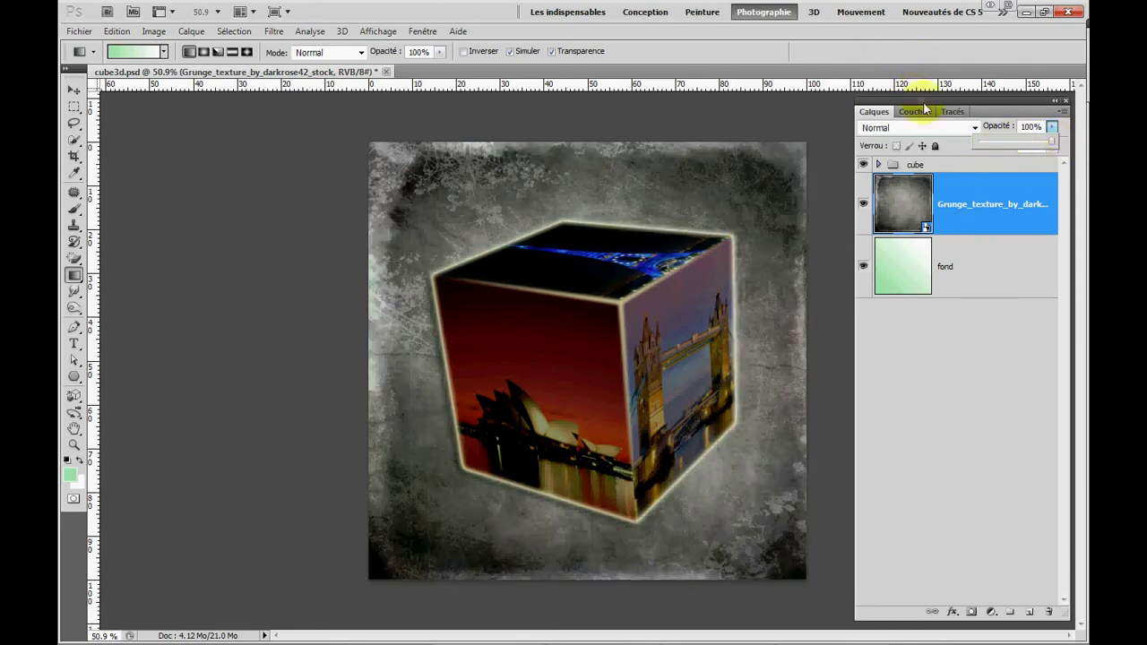
{"action": "left_click", "coordinate": [919, 127]}
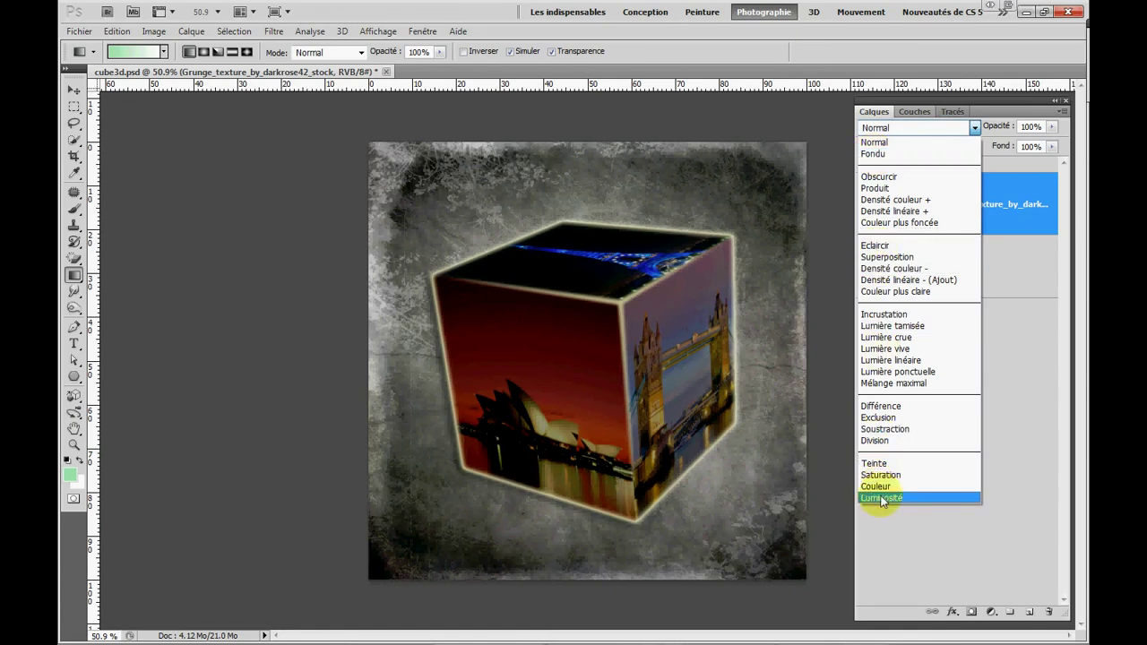
{"action": "left_click", "coordinate": [868, 158]}
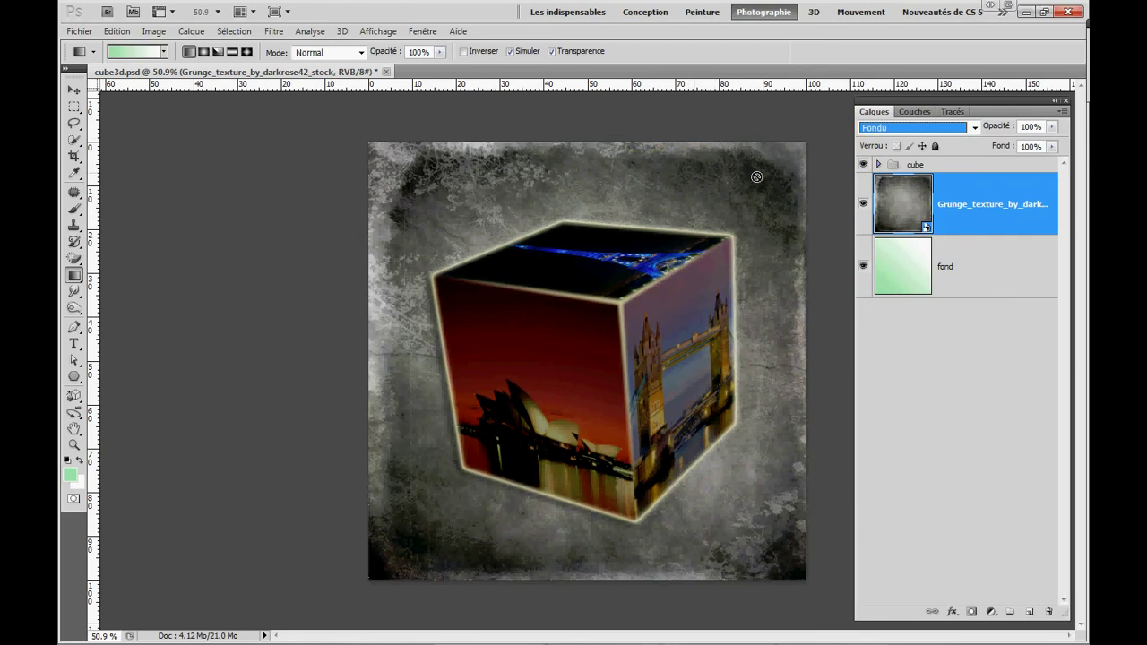
{"action": "key", "text": "Down"}
{"action": "key", "text": "Down"}
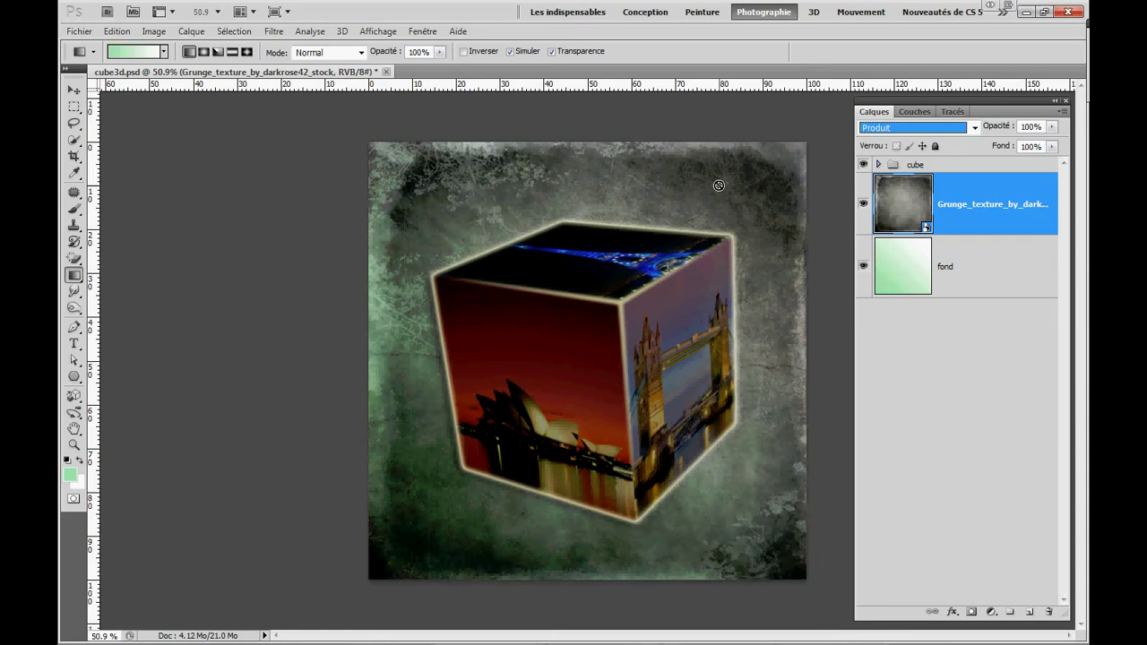
{"action": "key", "text": "Down"}
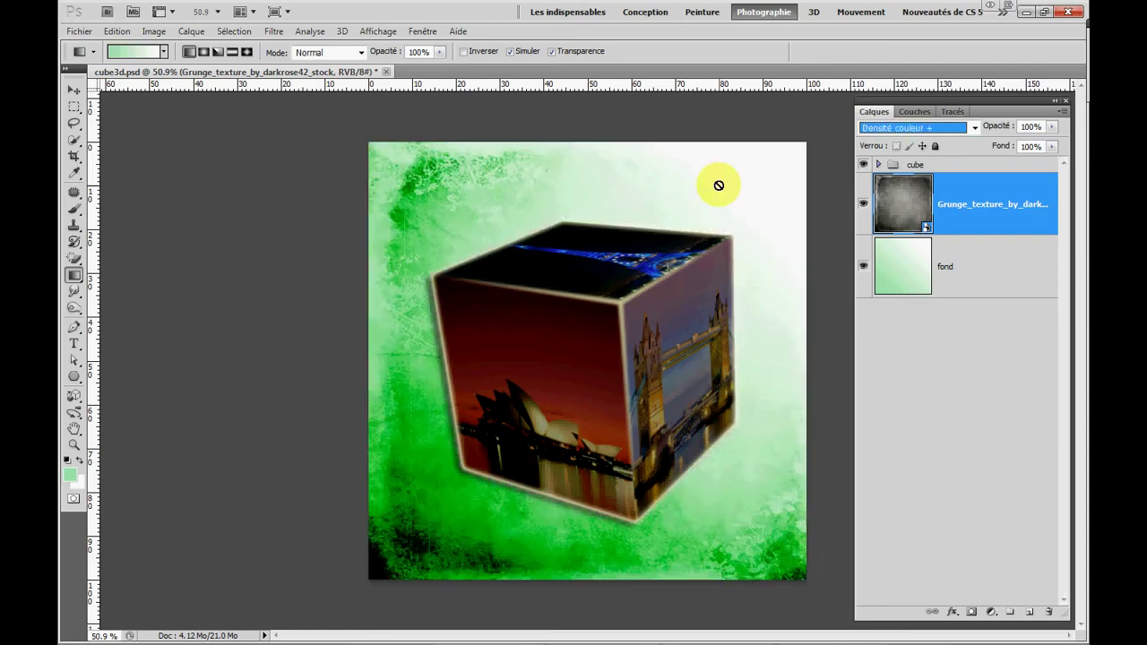
{"action": "key", "text": "Down"}
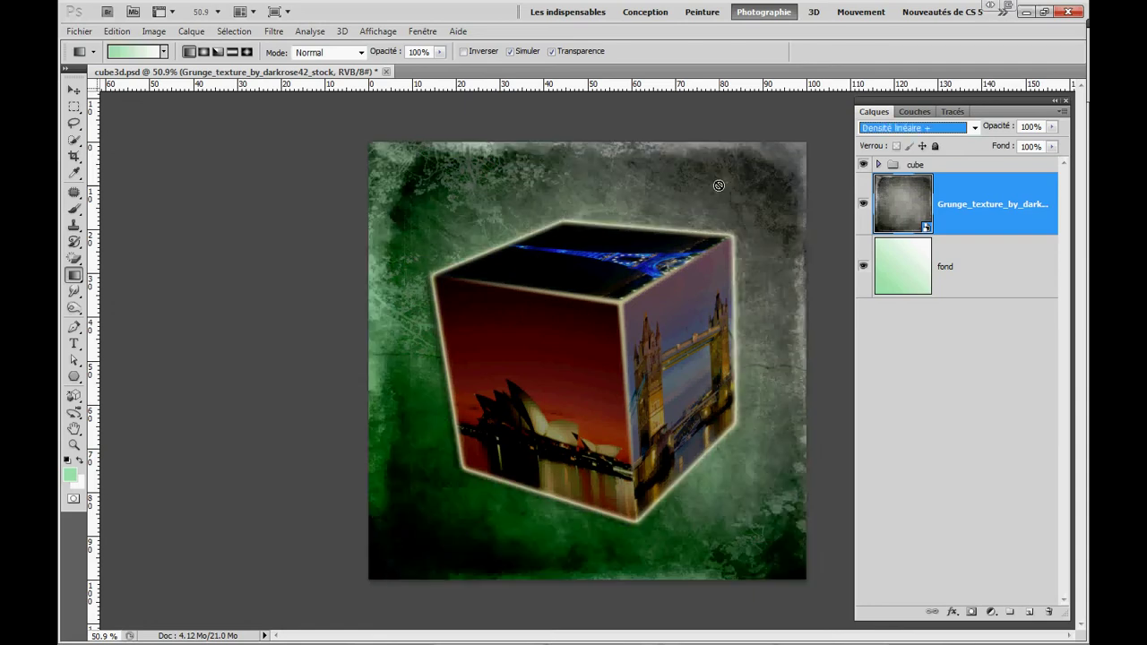
{"action": "key", "text": "Down"}
{"action": "key", "text": "Down"}
{"action": "key", "text": "Down"}
{"action": "key", "text": "Down"}
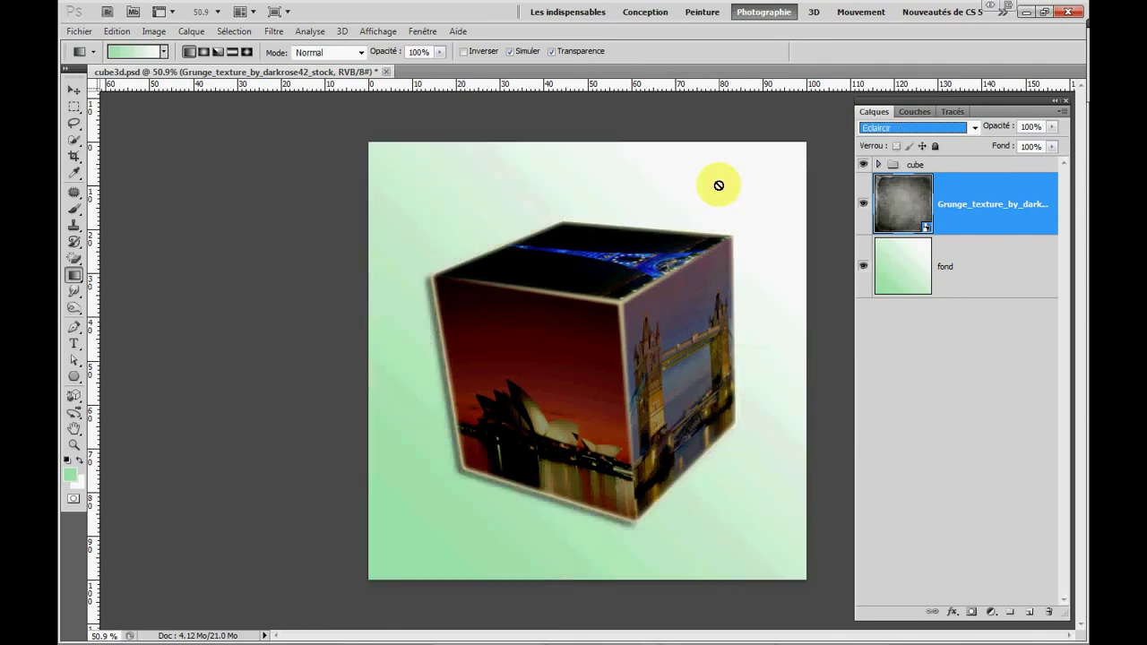
{"action": "key", "text": "Down"}
{"action": "key", "text": "Down"}
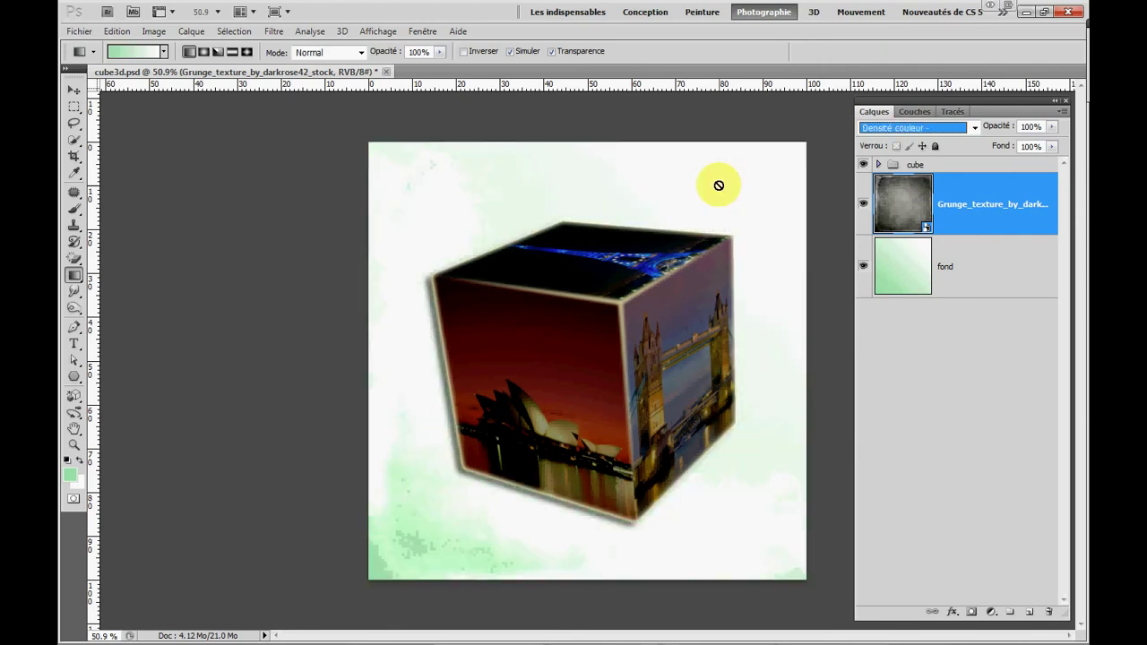
{"action": "key", "text": "Down"}
{"action": "key", "text": "Down"}
{"action": "key", "text": "Down"}
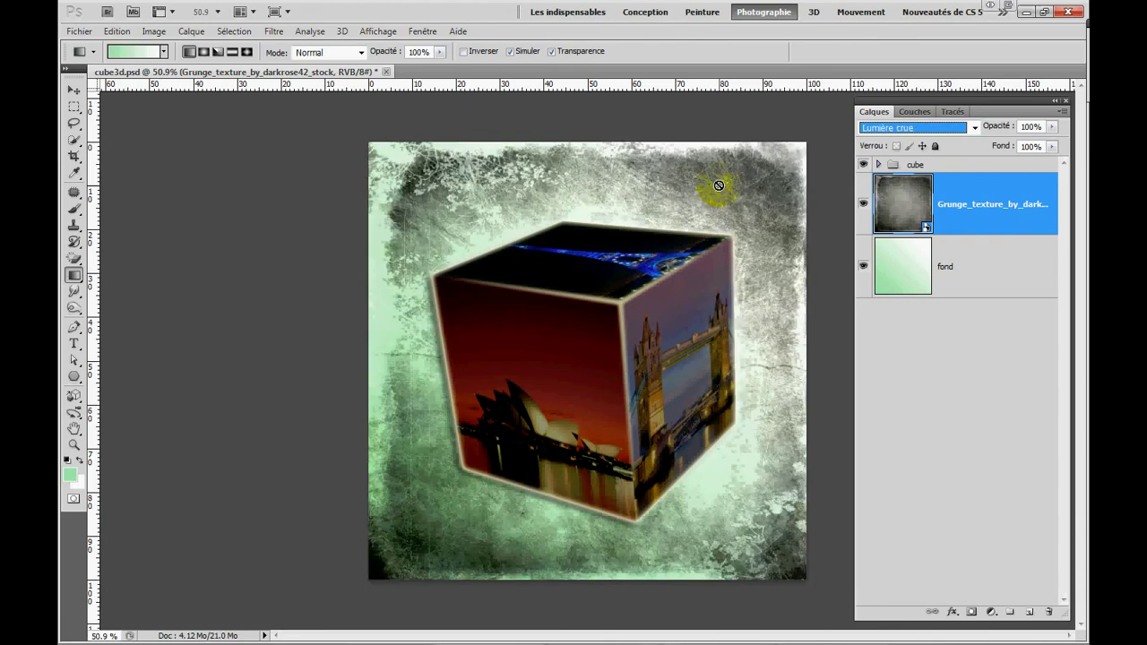
{"action": "key", "text": "Down"}
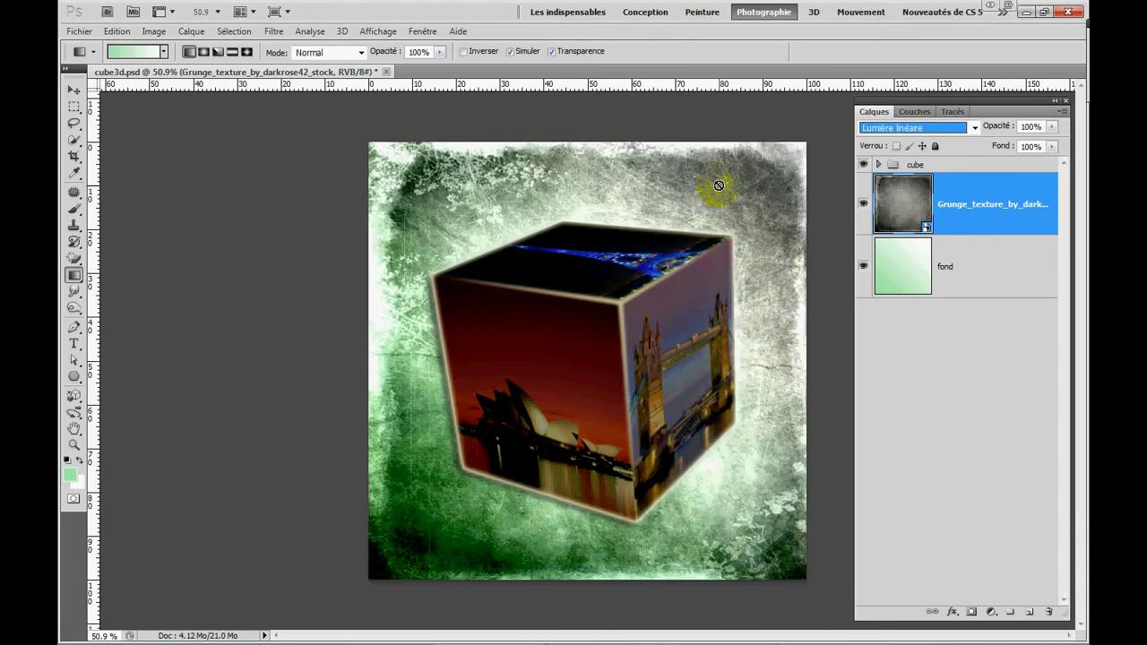
{"action": "key", "text": "Down"}
{"action": "key", "text": "Down"}
{"action": "key", "text": "Down"}
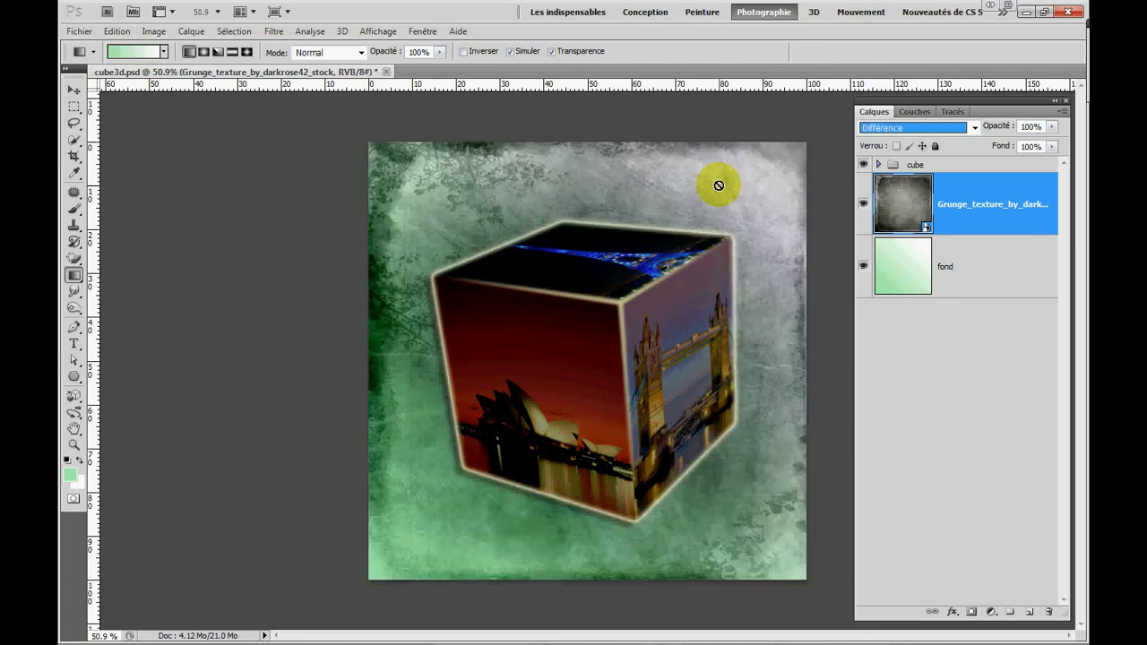
{"action": "key", "text": "Down"}
{"action": "key", "text": "Down"}
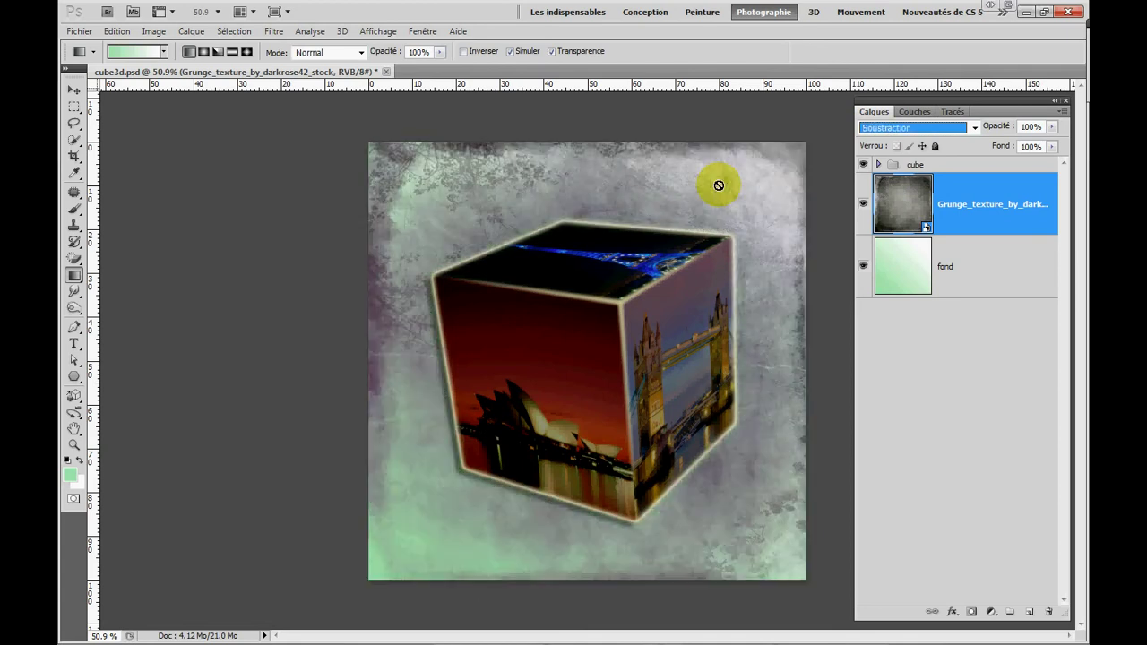
{"action": "key", "text": "Down"}
{"action": "key", "text": "Down"}
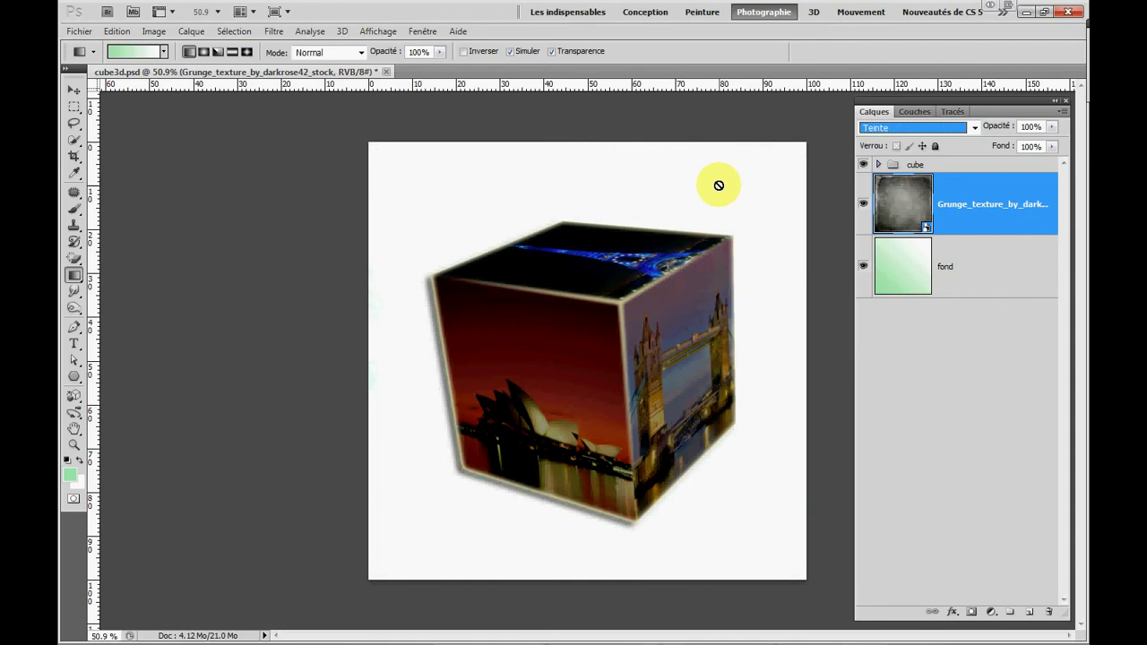
{"action": "key", "text": "Down"}
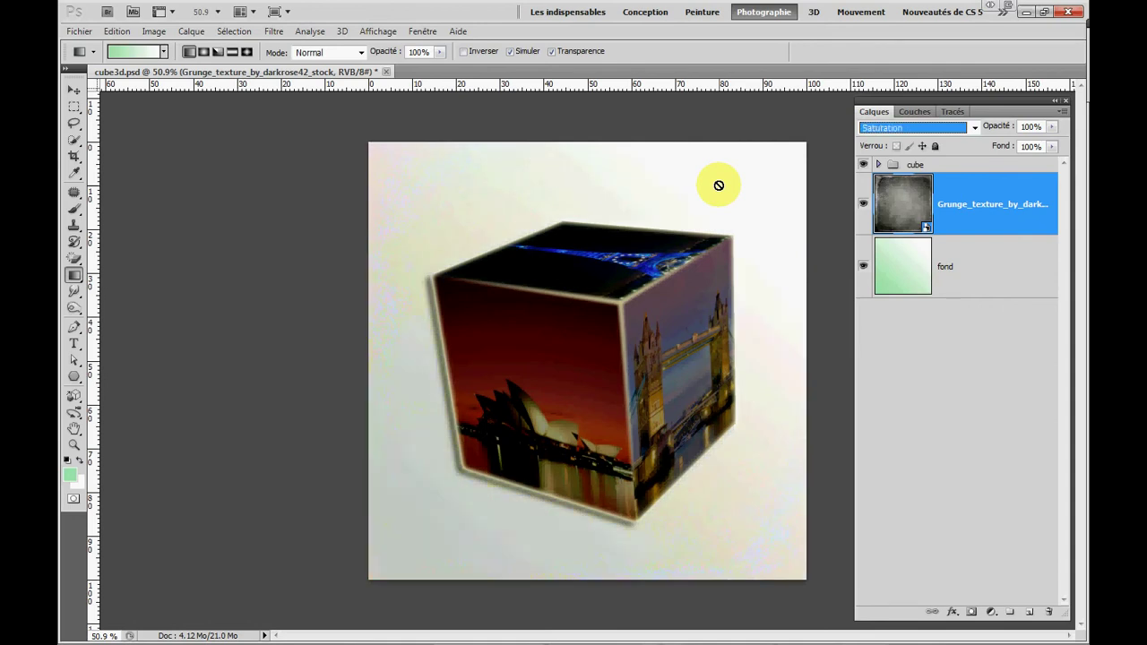
{"action": "key", "text": "Down"}
{"action": "key", "text": "Down"}
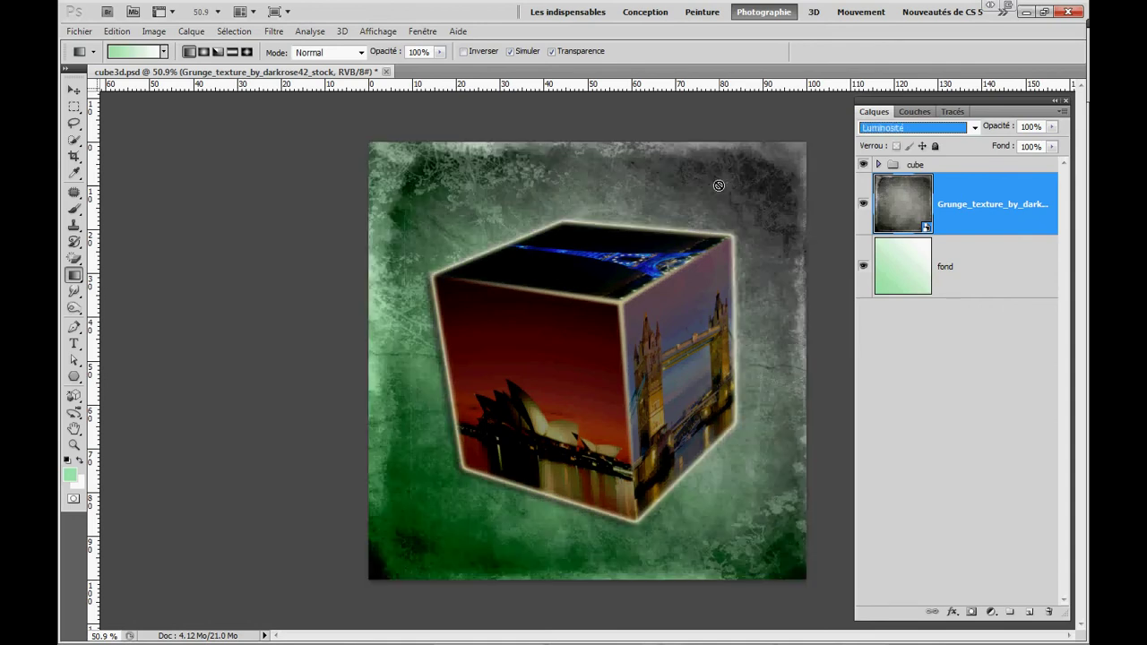
Set the grunge texture layer's blend mode to Produit and its opacity to 92%.
{"action": "left_click", "coordinate": [973, 127]}
{"action": "left_click", "coordinate": [883, 177]}
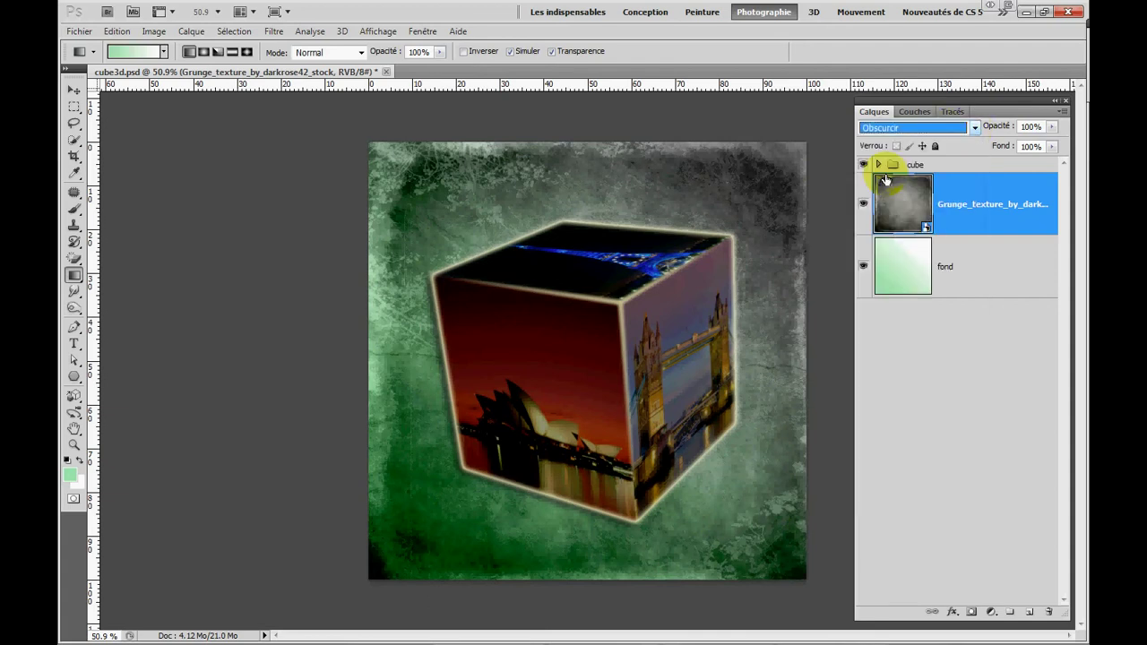
{"action": "key", "text": "Down"}
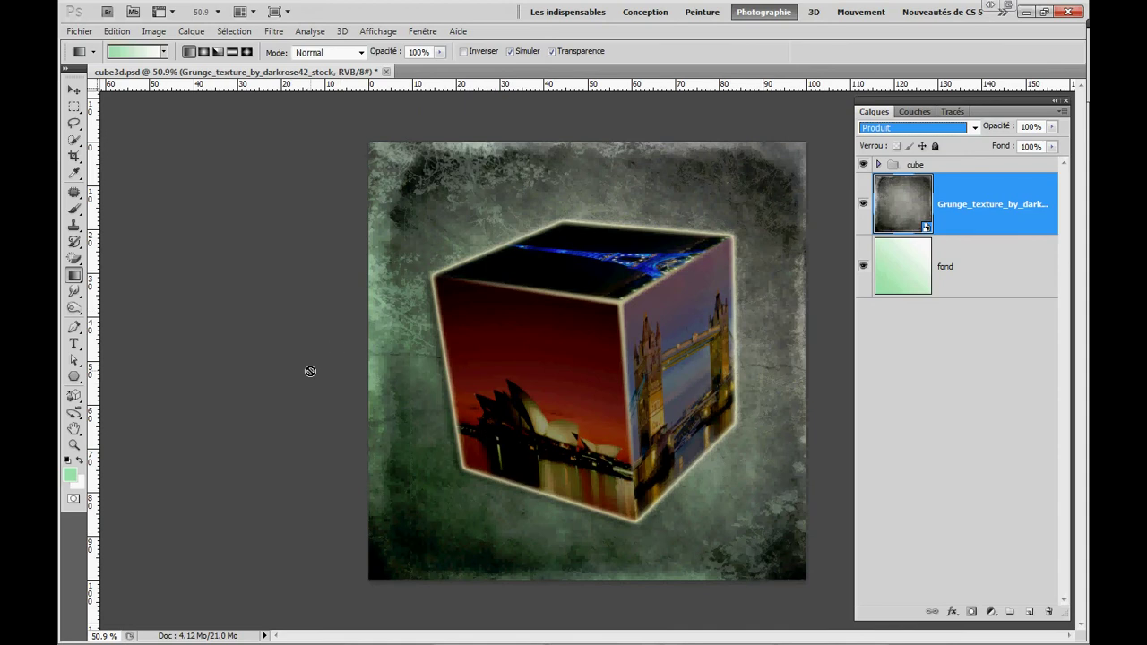
{"action": "left_click", "coordinate": [1051, 127]}
{"action": "left_click_drag", "start_coordinate": [1055, 145], "coordinate": [1049, 147]}
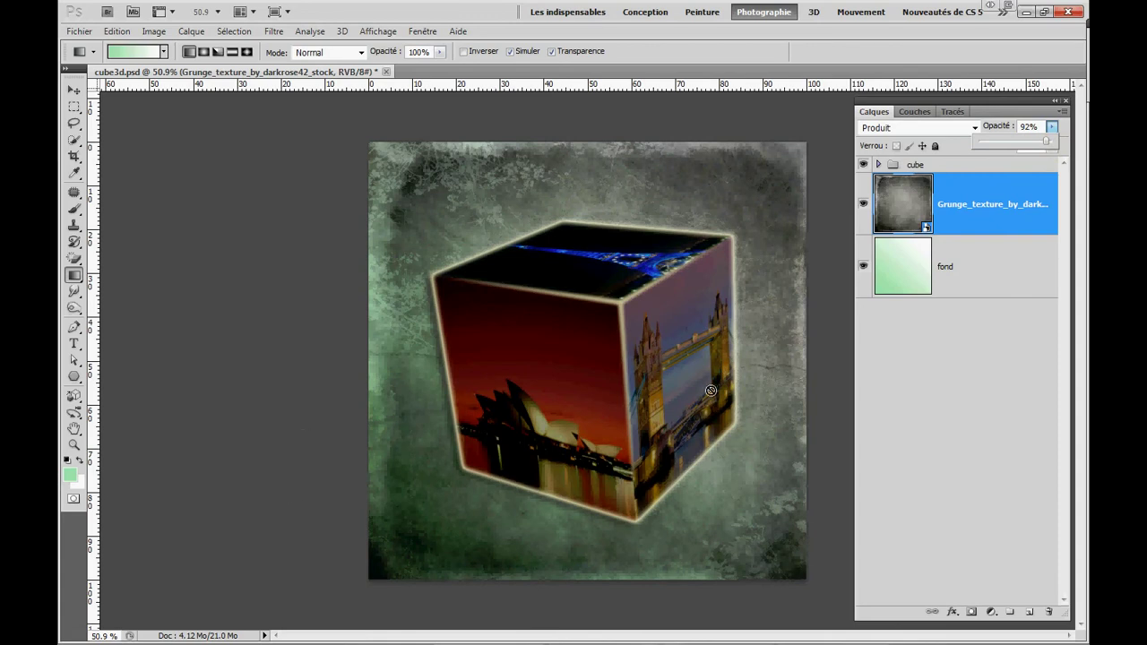
{"action": "left_click", "coordinate": [910, 212]}
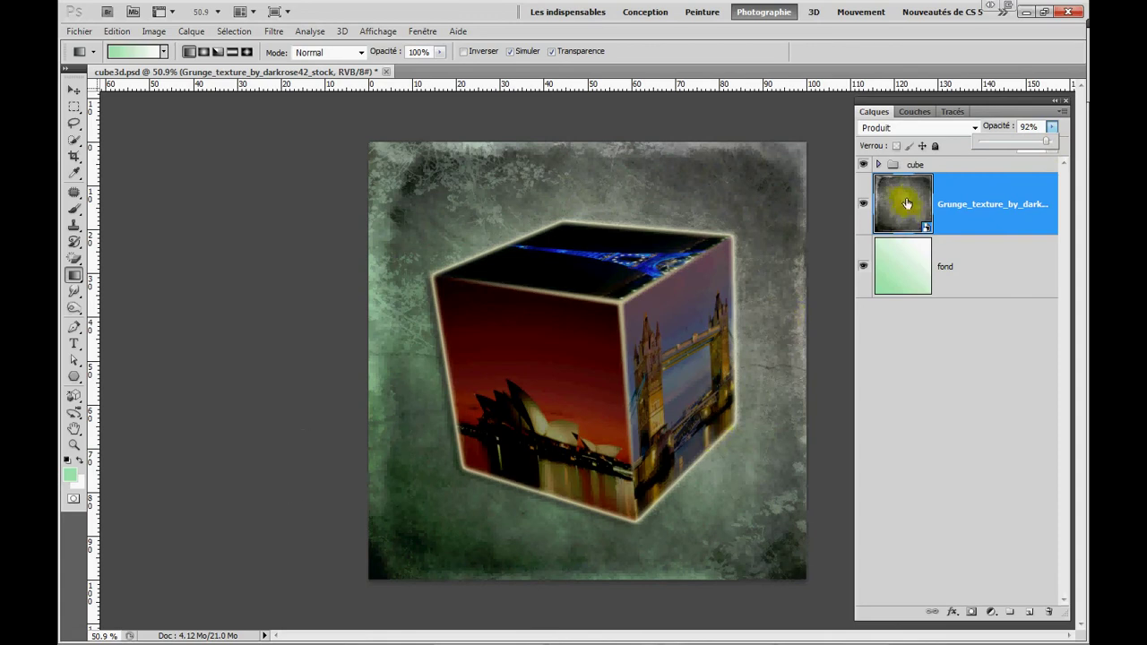
{"action": "left_click", "coordinate": [991, 552]}
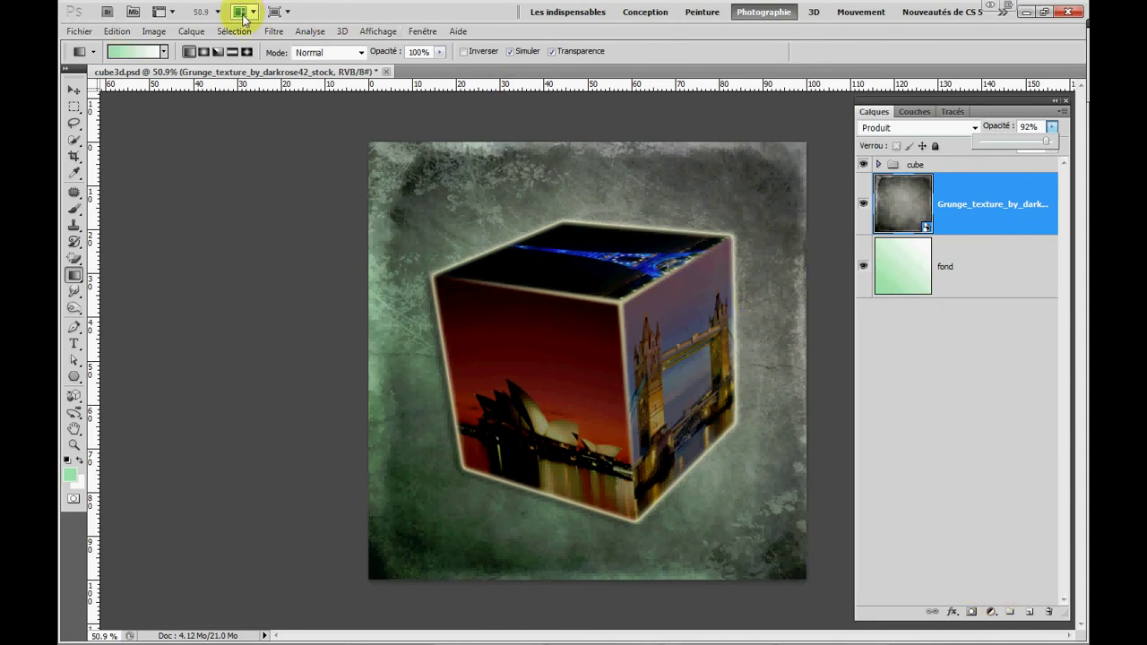
Start the Halo render filter on the grunge texture layer, compare the lens types and choose 35 mm (normal).
{"action": "left_click", "coordinate": [274, 32]}
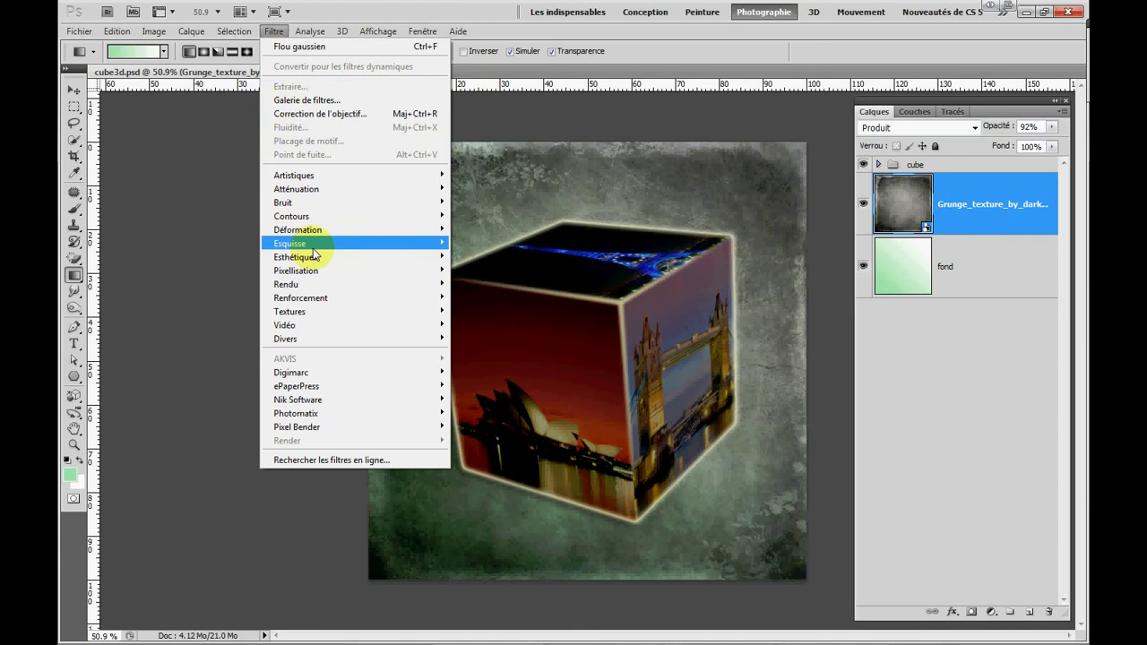
{"action": "mouse_move", "coordinate": [304, 273]}
{"action": "mouse_move", "coordinate": [302, 300]}
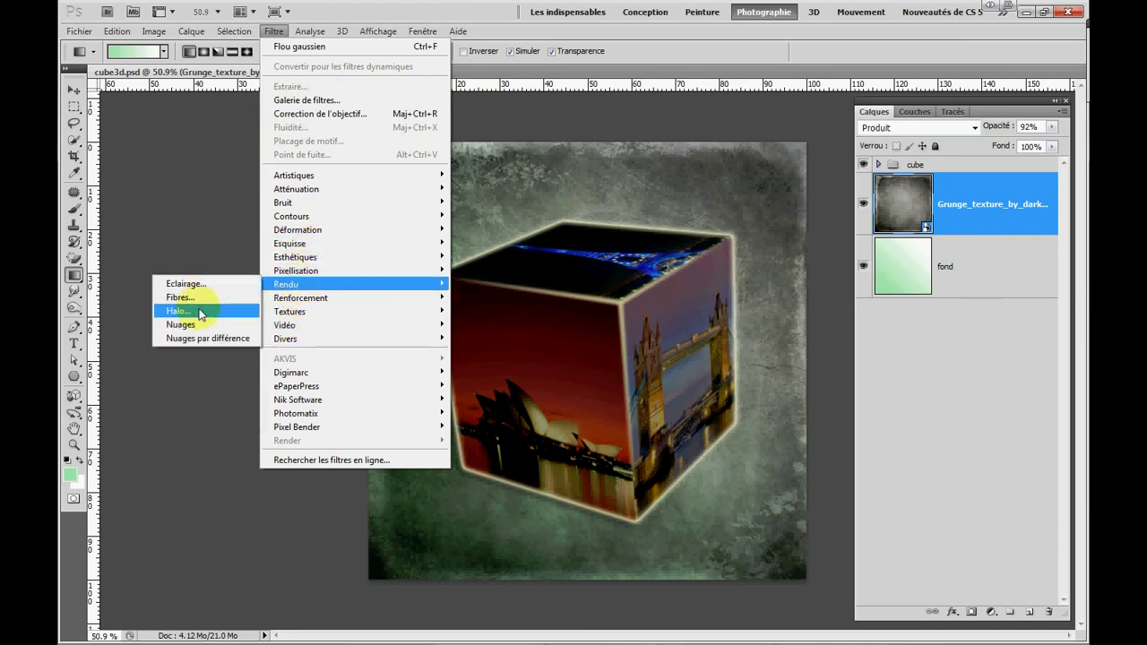
{"action": "left_click", "coordinate": [198, 311]}
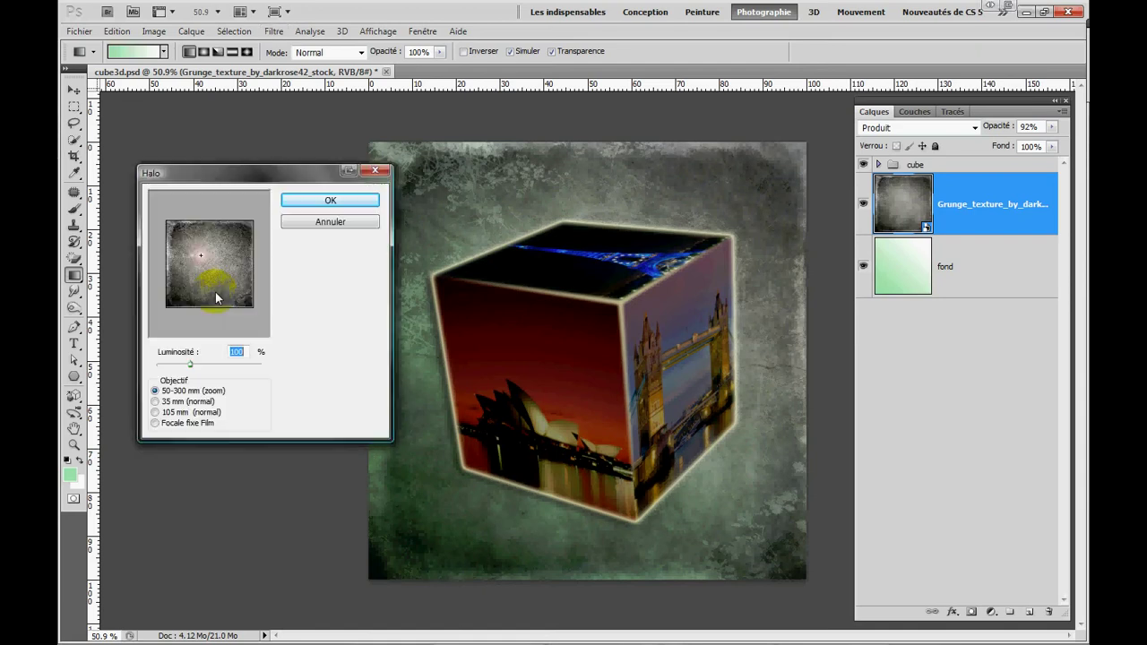
{"action": "mouse_move", "coordinate": [197, 248]}
{"action": "left_mouse_down"}
{"action": "mouse_move", "coordinate": [218, 257]}
{"action": "mouse_move", "coordinate": [200, 256]}
{"action": "left_mouse_up"}
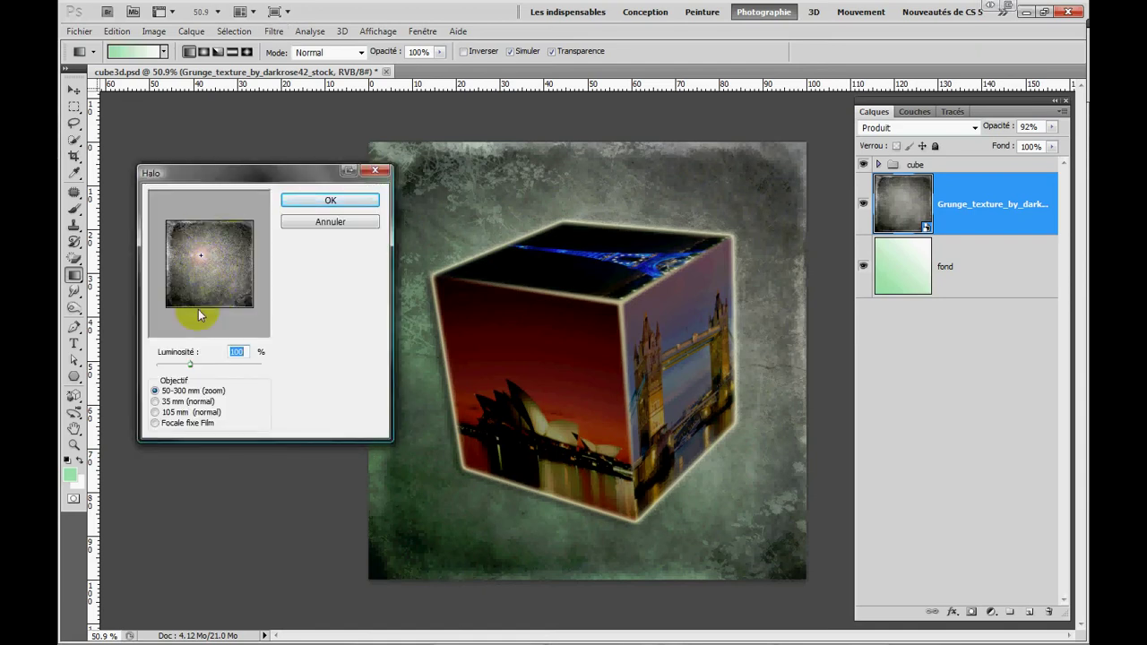
{"action": "left_click", "coordinate": [155, 404]}
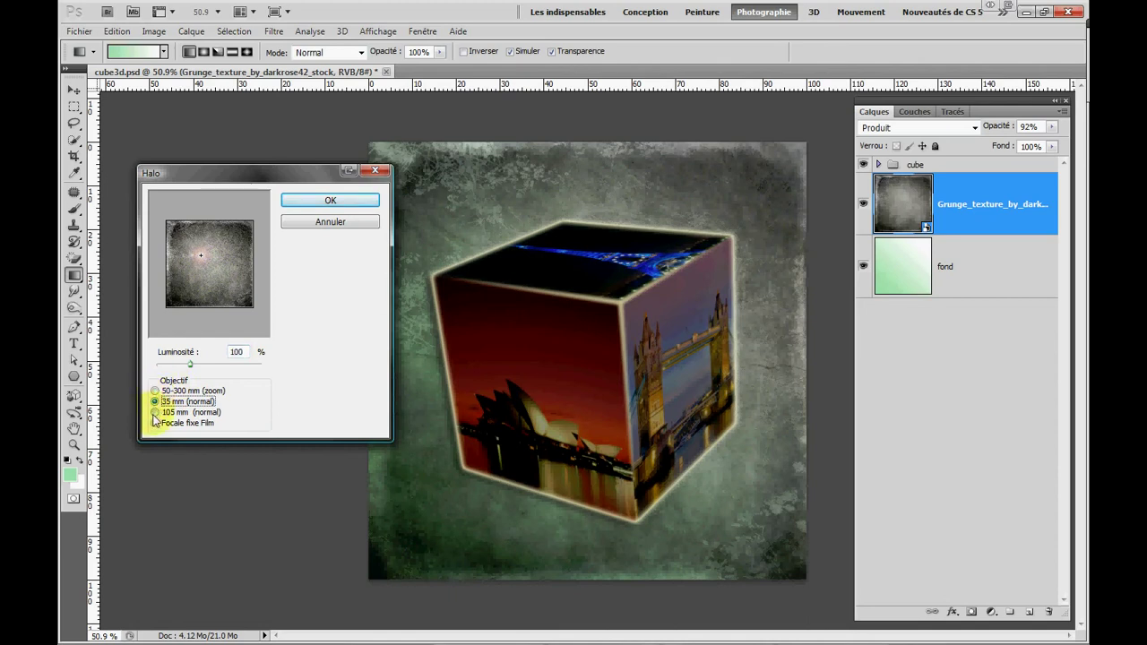
{"action": "left_click", "coordinate": [155, 414]}
{"action": "left_click", "coordinate": [155, 424]}
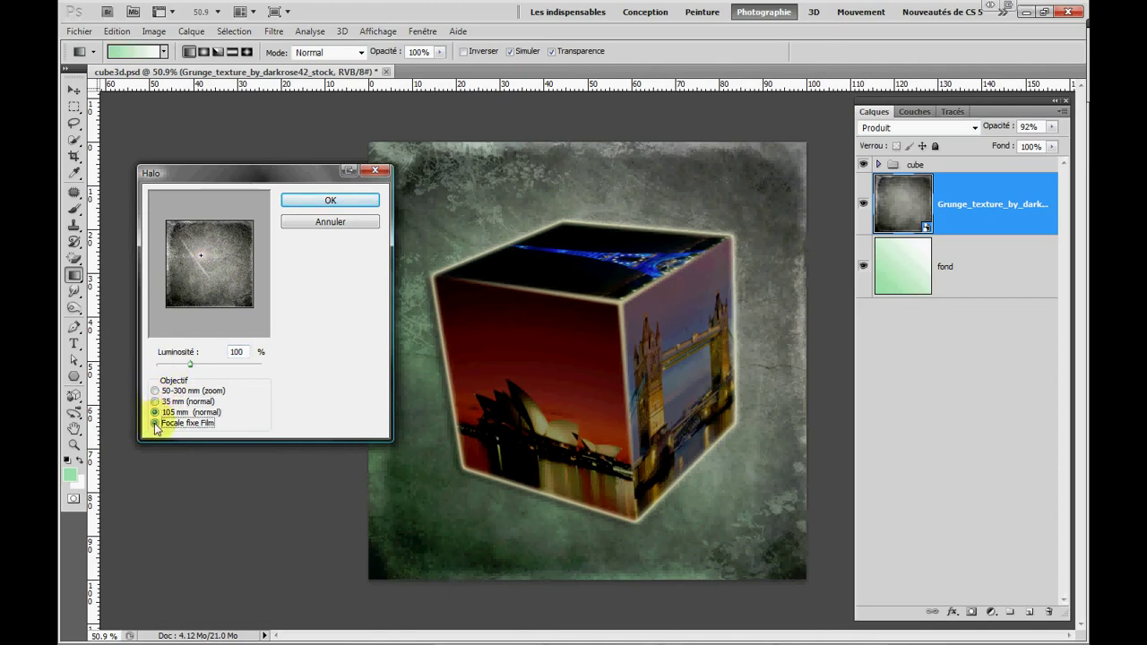
{"action": "left_click", "coordinate": [155, 401]}
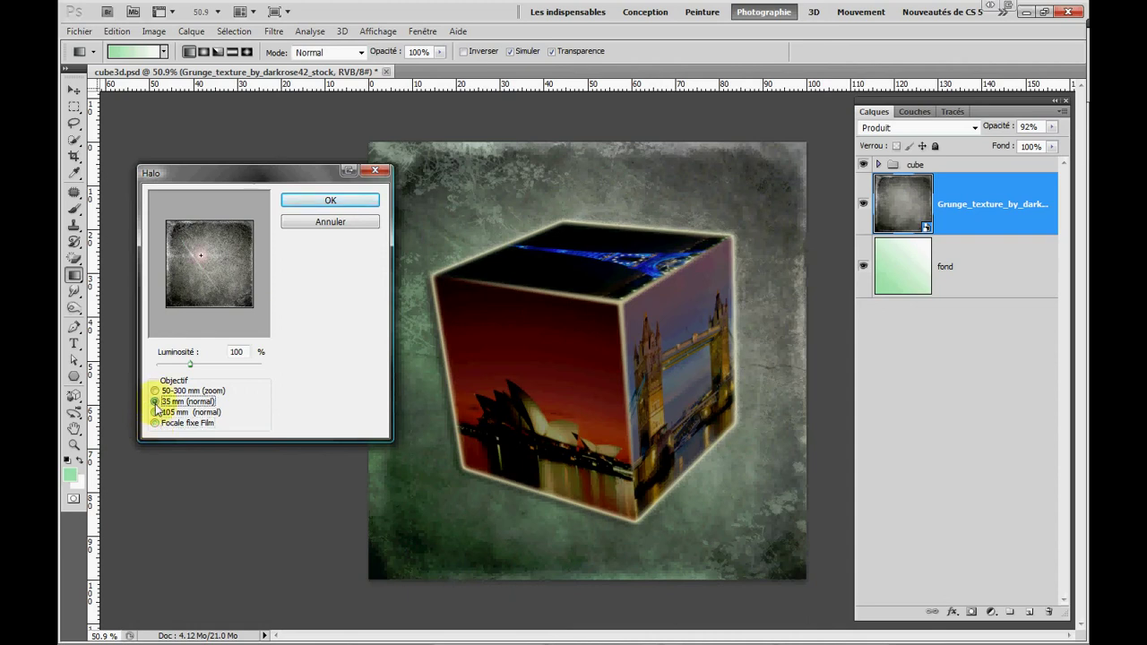
Position the halo near the texture's upper-right corner, set its brightness to 149% and apply the filter.
{"action": "left_click", "coordinate": [219, 252]}
{"action": "mouse_move", "coordinate": [220, 252]}
{"action": "left_mouse_down"}
{"action": "mouse_move", "coordinate": [242, 258]}
{"action": "mouse_move", "coordinate": [211, 288]}
{"action": "mouse_move", "coordinate": [195, 260]}
{"action": "mouse_move", "coordinate": [244, 245]}
{"action": "mouse_move", "coordinate": [238, 238]}
{"action": "left_mouse_up"}
{"action": "mouse_move", "coordinate": [191, 367]}
{"action": "left_mouse_down"}
{"action": "mouse_move", "coordinate": [230, 368]}
{"action": "mouse_move", "coordinate": [209, 369]}
{"action": "left_mouse_up"}
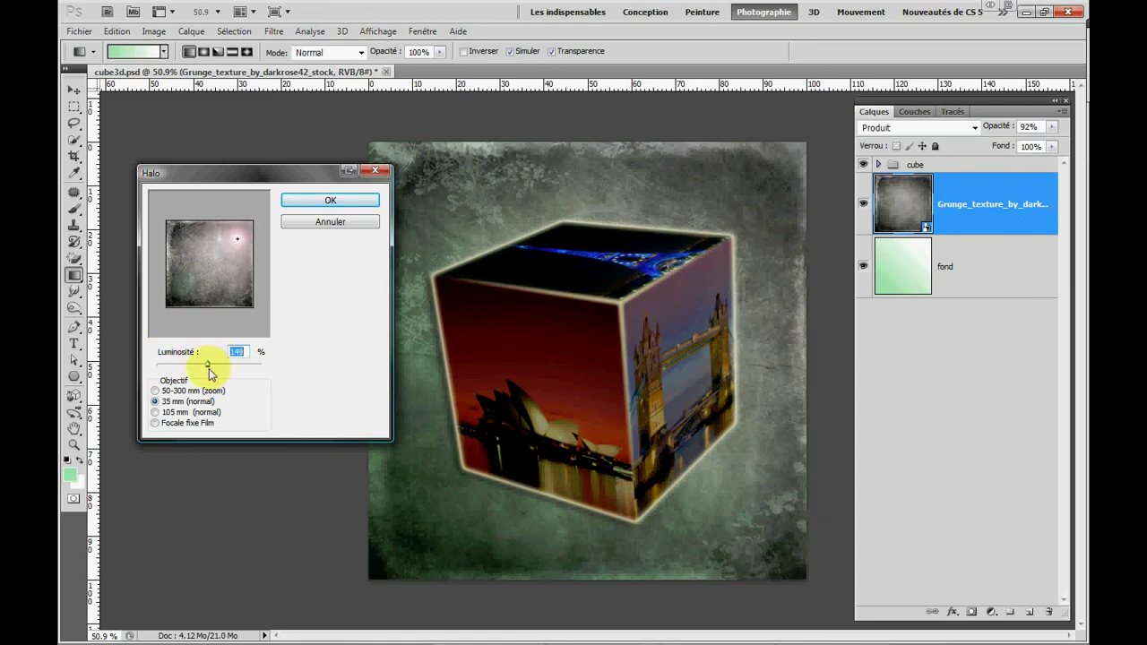
{"action": "left_click", "coordinate": [329, 203]}
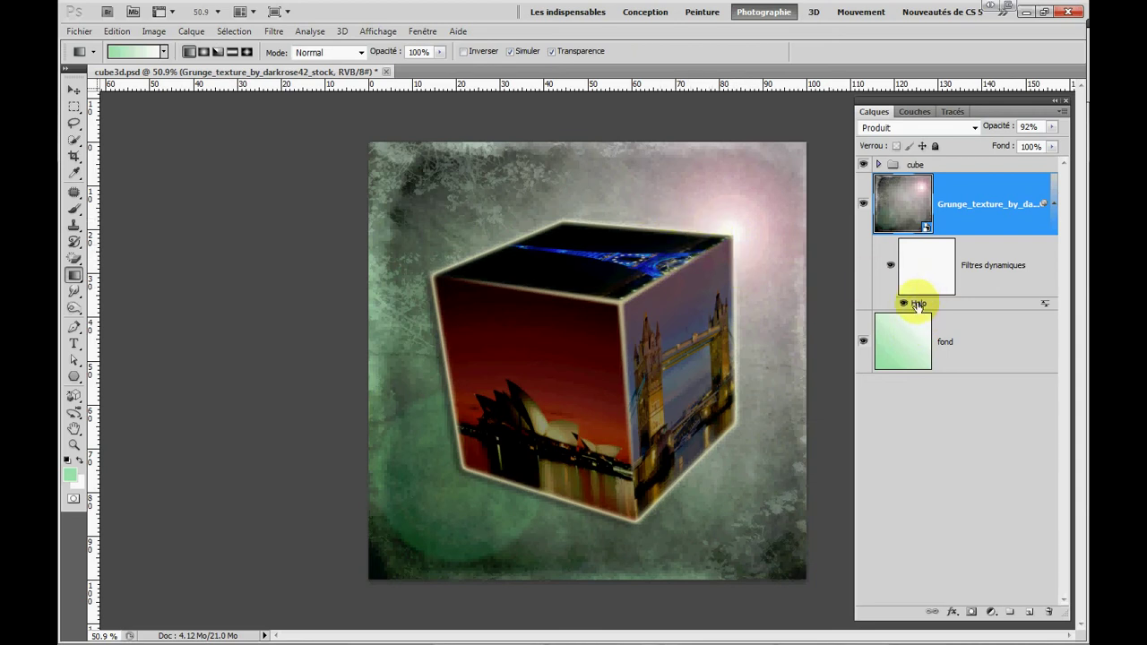
Reopen the Halo smart filter on the texture layer to review its settings, keeping them as they are.
{"action": "double_click", "coordinate": [920, 305]}
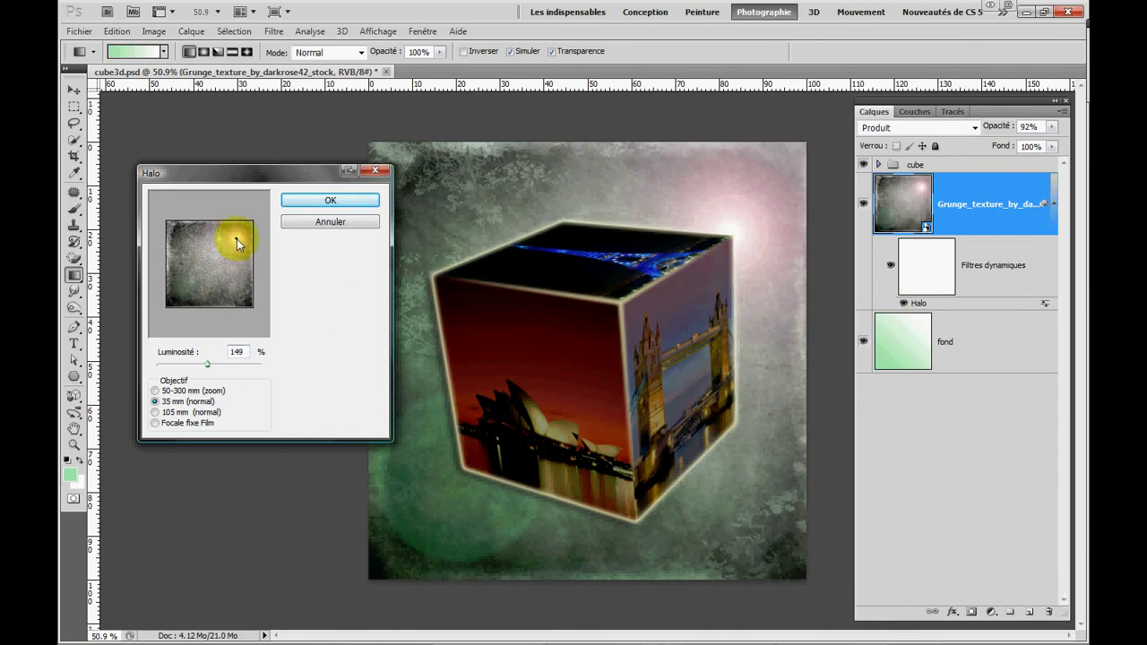
{"action": "left_click", "coordinate": [330, 200]}
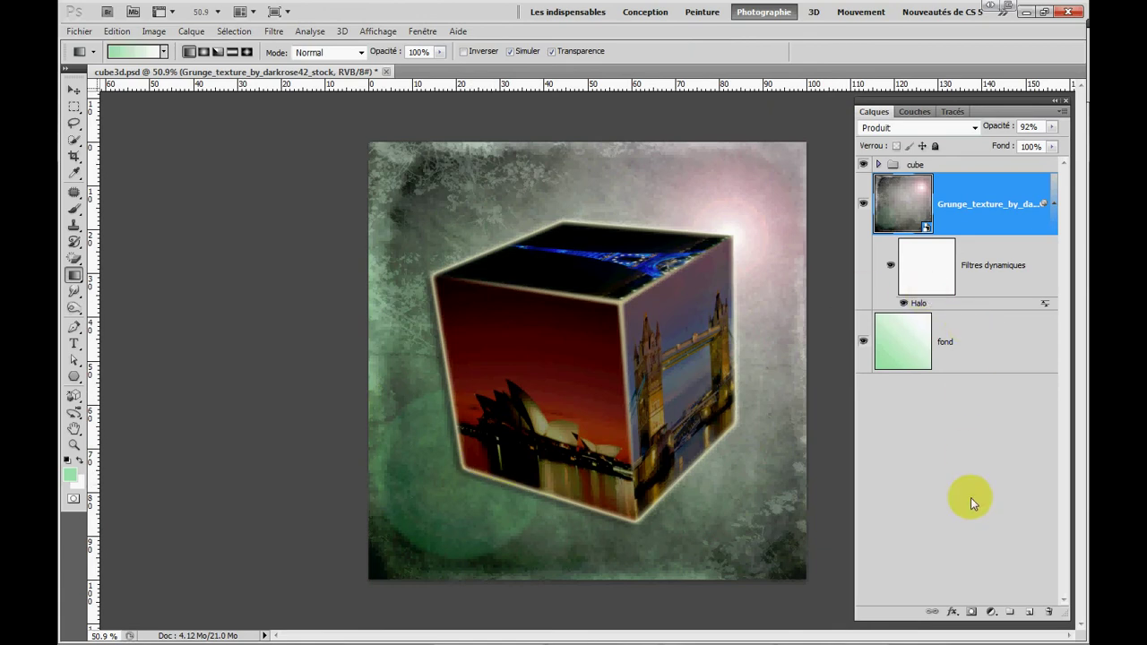
Add a layer mask to the grunge texture layer and hide a lower-left patch with a soft 174 px black brush.
{"action": "left_click", "coordinate": [973, 613]}
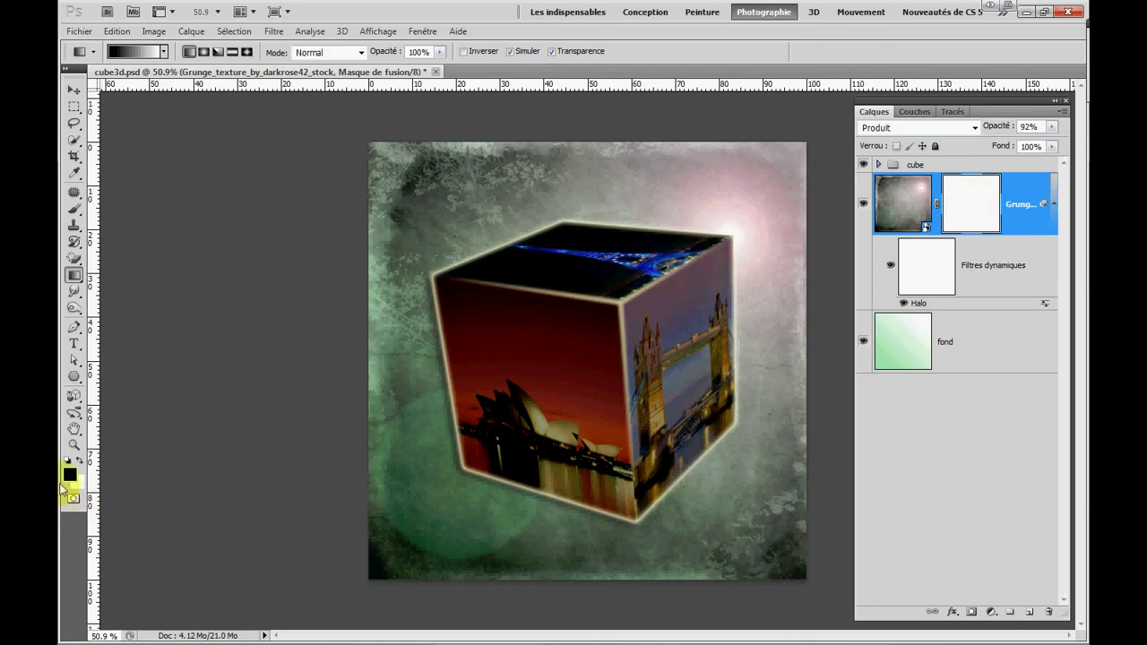
{"action": "left_click", "coordinate": [75, 210]}
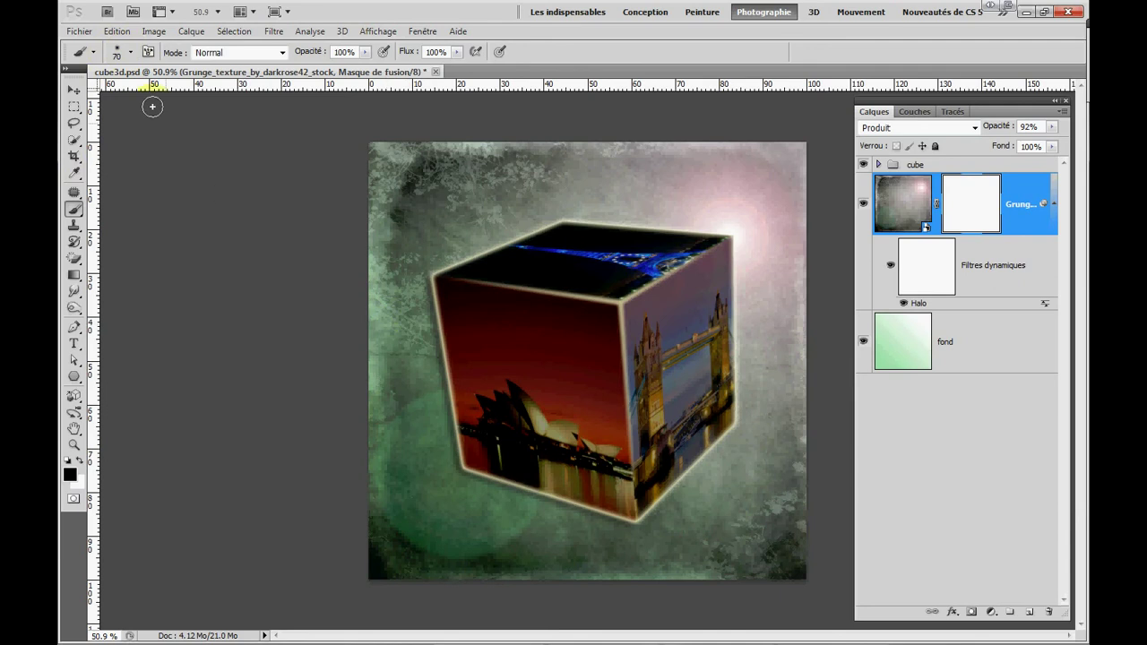
{"action": "left_click", "coordinate": [130, 52]}
{"action": "left_click_drag", "start_coordinate": [125, 94], "coordinate": [176, 93]}
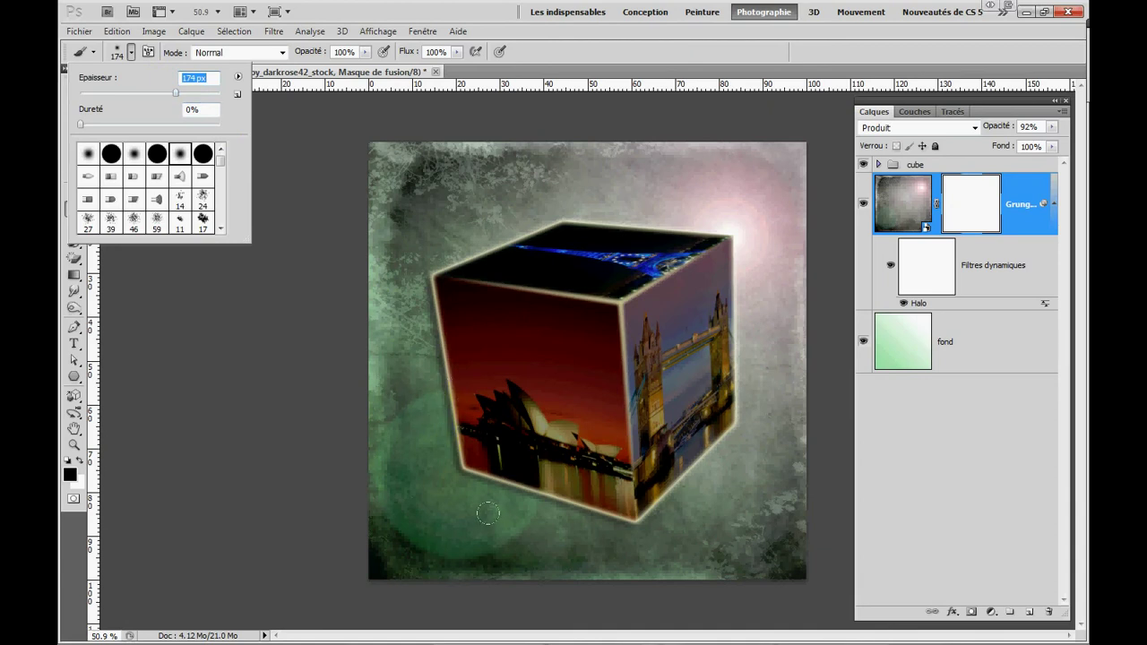
{"action": "mouse_move", "coordinate": [505, 502]}
{"action": "left_mouse_down"}
{"action": "mouse_move", "coordinate": [512, 512]}
{"action": "mouse_move", "coordinate": [473, 538]}
{"action": "left_mouse_up"}
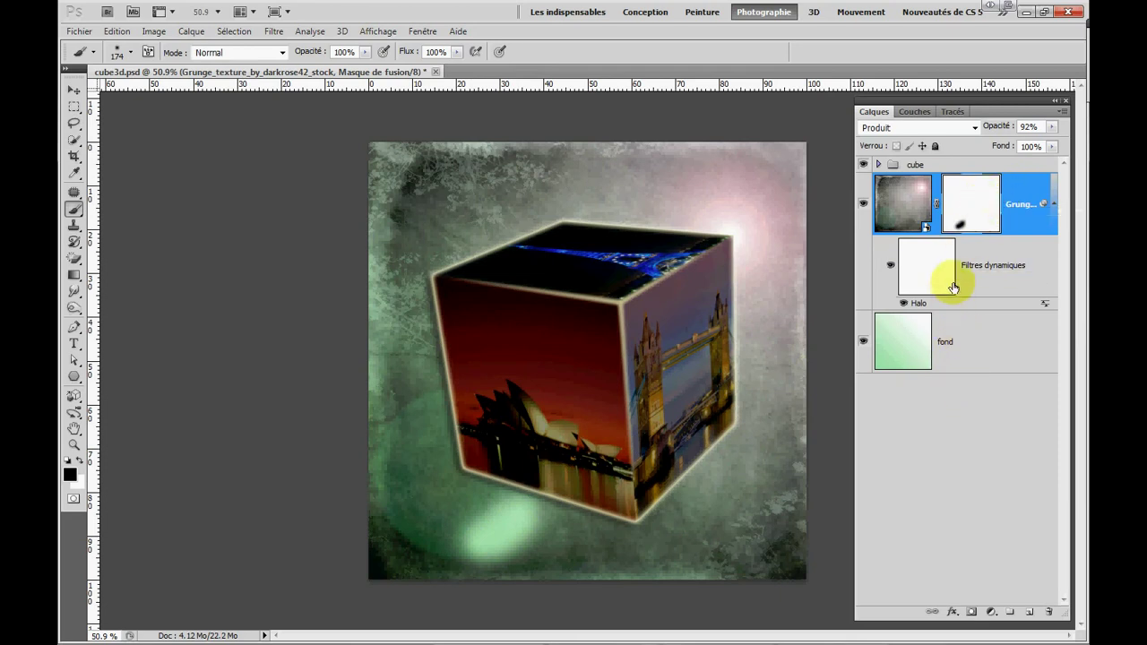
Paint the hidden patch back in white on the texture layer's mask and delete the mask.
{"action": "left_click", "coordinate": [80, 461]}
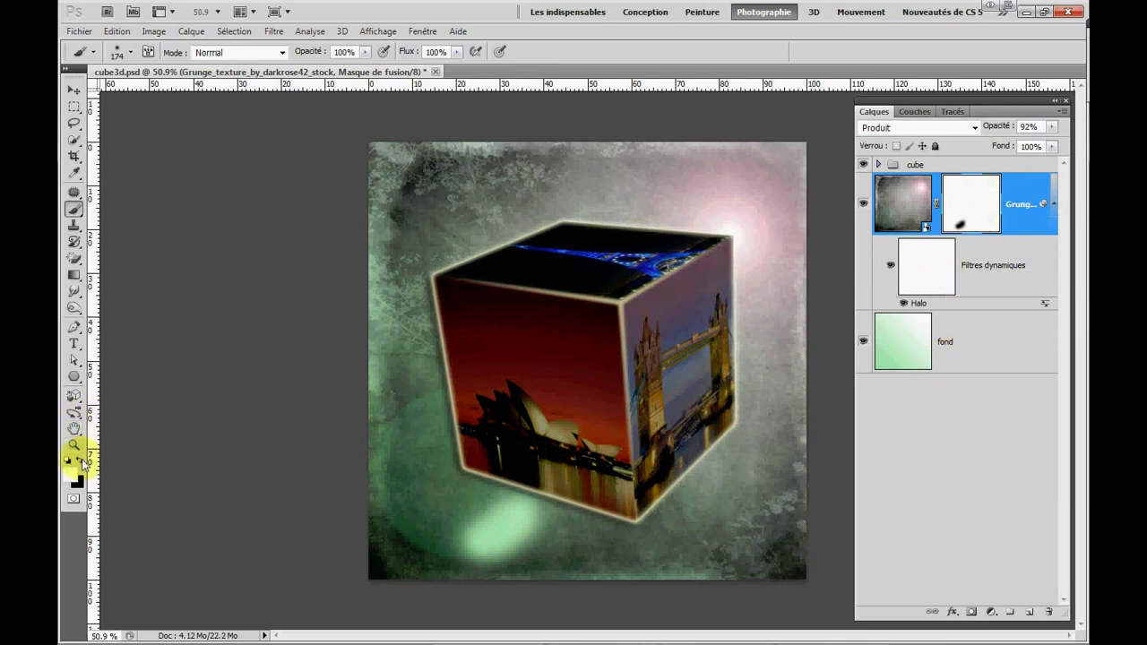
{"action": "mouse_move", "coordinate": [524, 506]}
{"action": "left_mouse_down"}
{"action": "mouse_move", "coordinate": [431, 534]}
{"action": "mouse_move", "coordinate": [449, 536]}
{"action": "mouse_move", "coordinate": [518, 517]}
{"action": "mouse_move", "coordinate": [432, 525]}
{"action": "mouse_move", "coordinate": [393, 481]}
{"action": "left_mouse_up"}
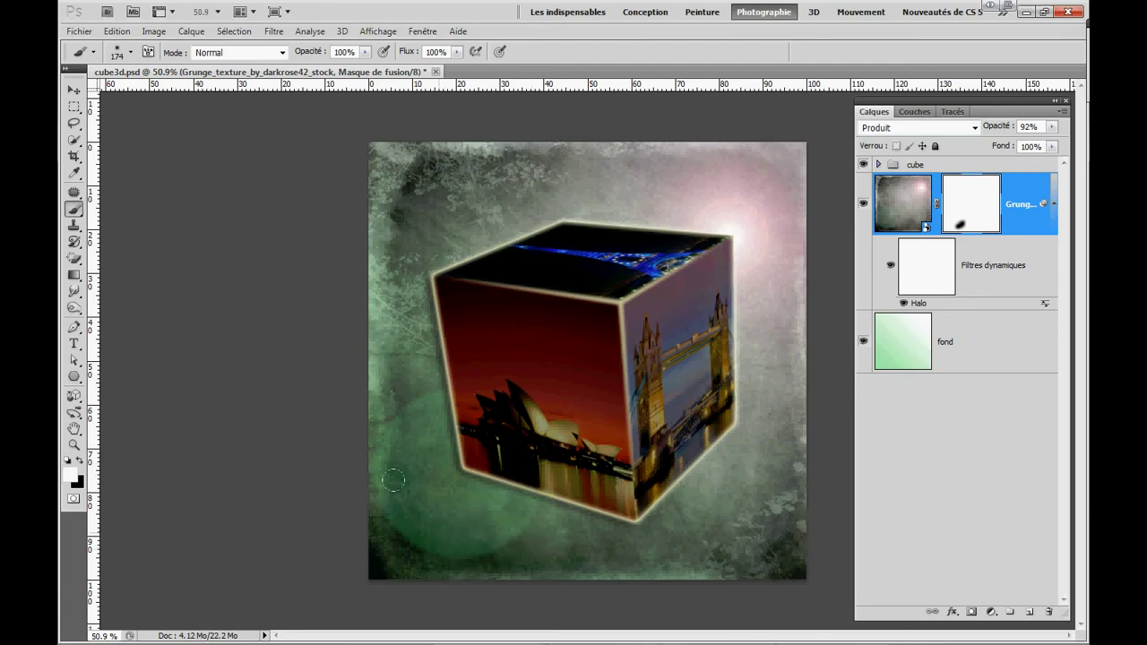
{"action": "left_click", "coordinate": [934, 272]}
{"action": "left_click", "coordinate": [934, 271]}
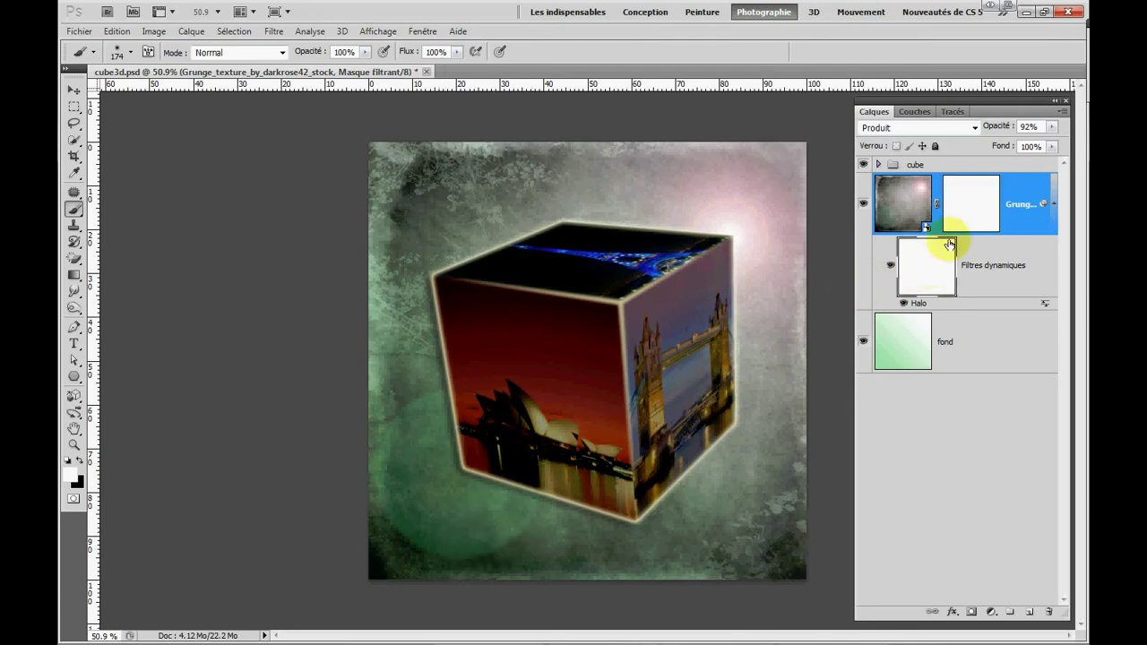
{"action": "left_click", "coordinate": [956, 447]}
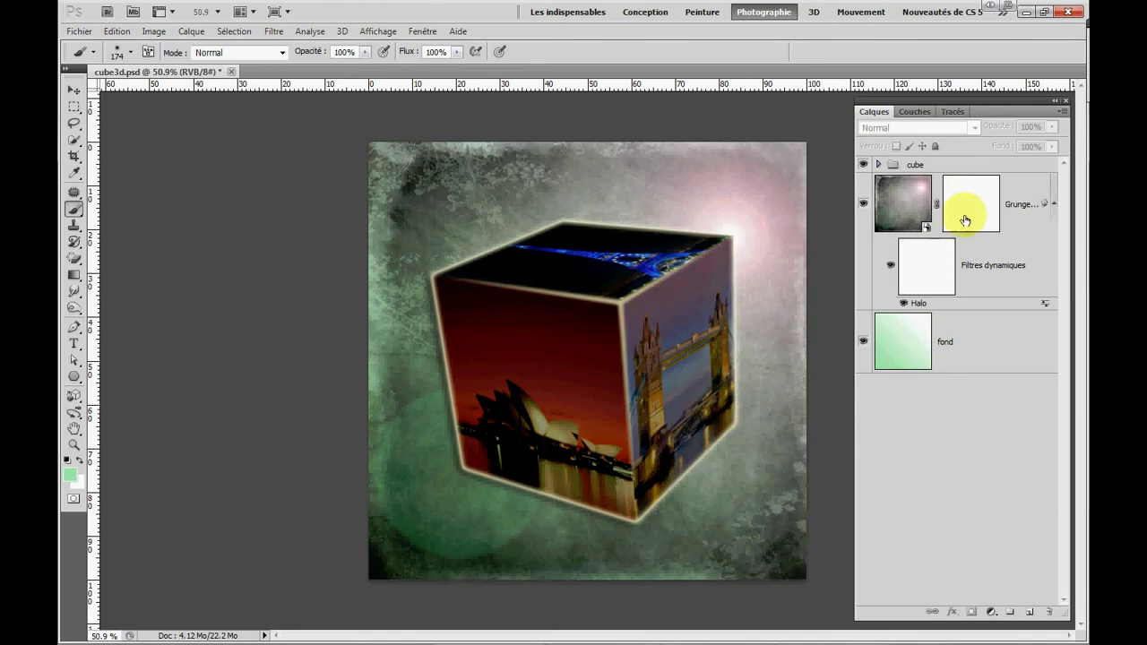
{"action": "left_click_drag", "start_coordinate": [966, 220], "coordinate": [1050, 615]}
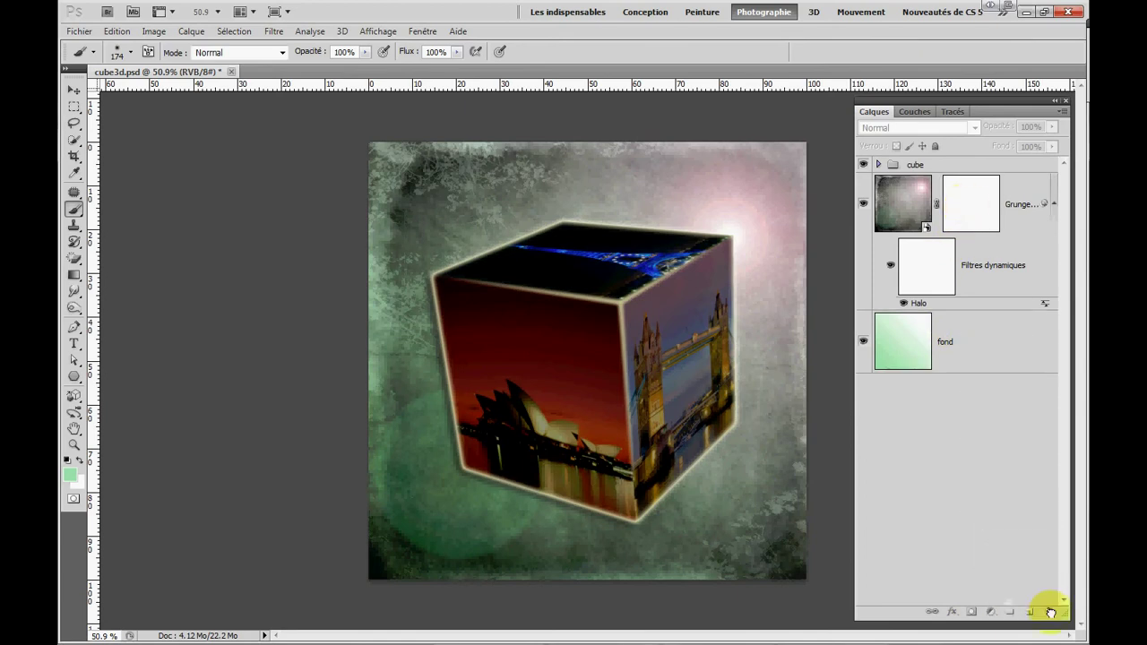
Mask out the lower-left area of the grunge texture in black on a new layer mask, and discard that mask.
{"action": "left_click", "coordinate": [937, 273]}
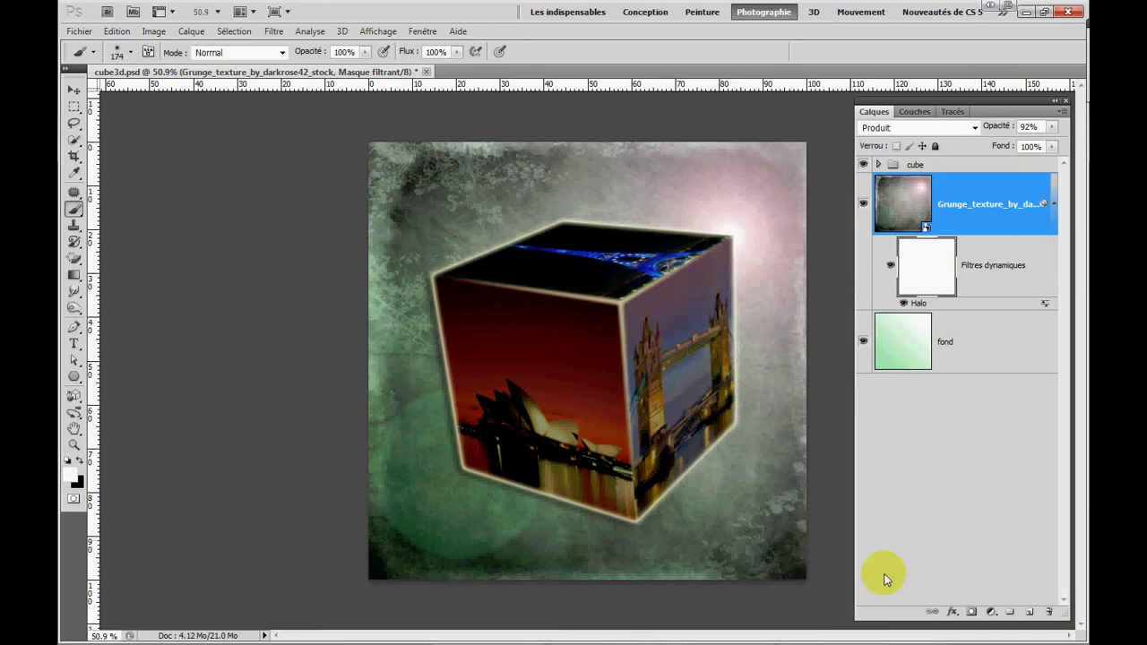
{"action": "left_click", "coordinate": [972, 613]}
{"action": "left_click", "coordinate": [909, 258]}
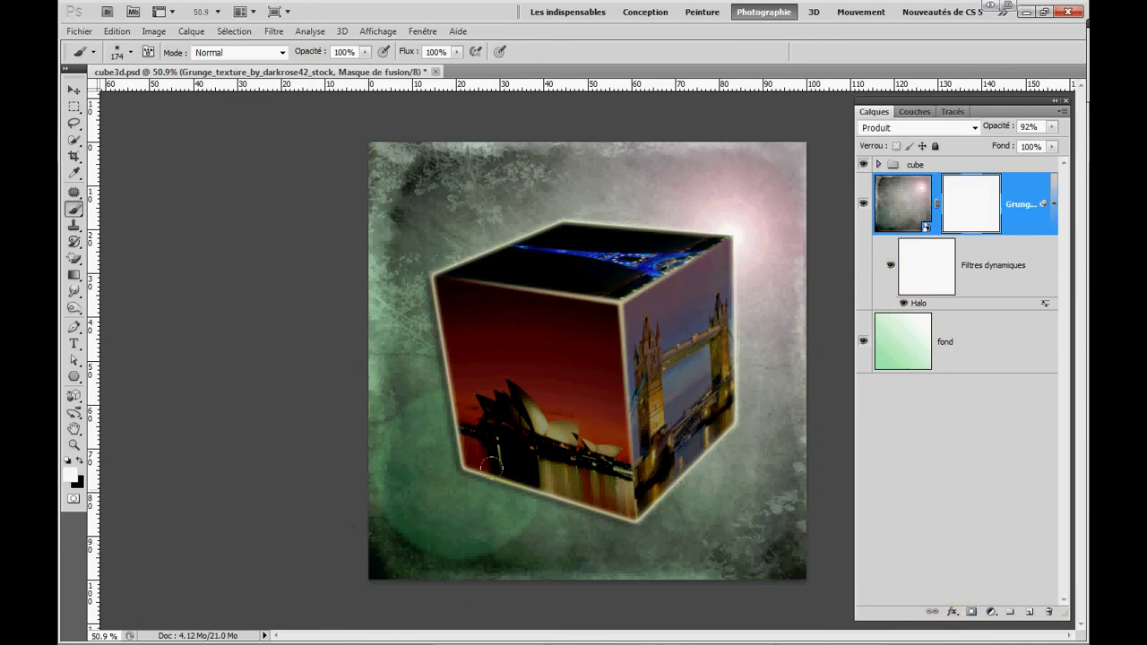
{"action": "left_click", "coordinate": [952, 206]}
{"action": "left_click", "coordinate": [78, 463]}
{"action": "mouse_move", "coordinate": [475, 443]}
{"action": "left_mouse_down"}
{"action": "mouse_move", "coordinate": [495, 500]}
{"action": "mouse_move", "coordinate": [386, 533]}
{"action": "left_mouse_up"}
{"action": "left_click_drag", "start_coordinate": [895, 195], "coordinate": [961, 223]}
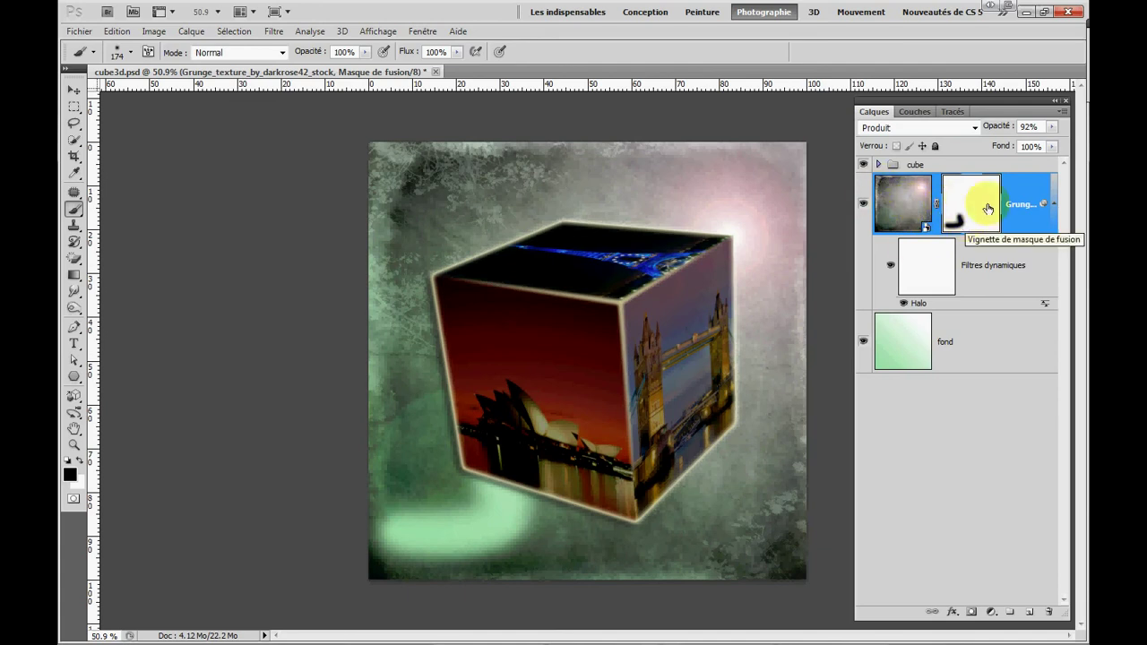
{"action": "left_click_drag", "start_coordinate": [963, 224], "coordinate": [1048, 613]}
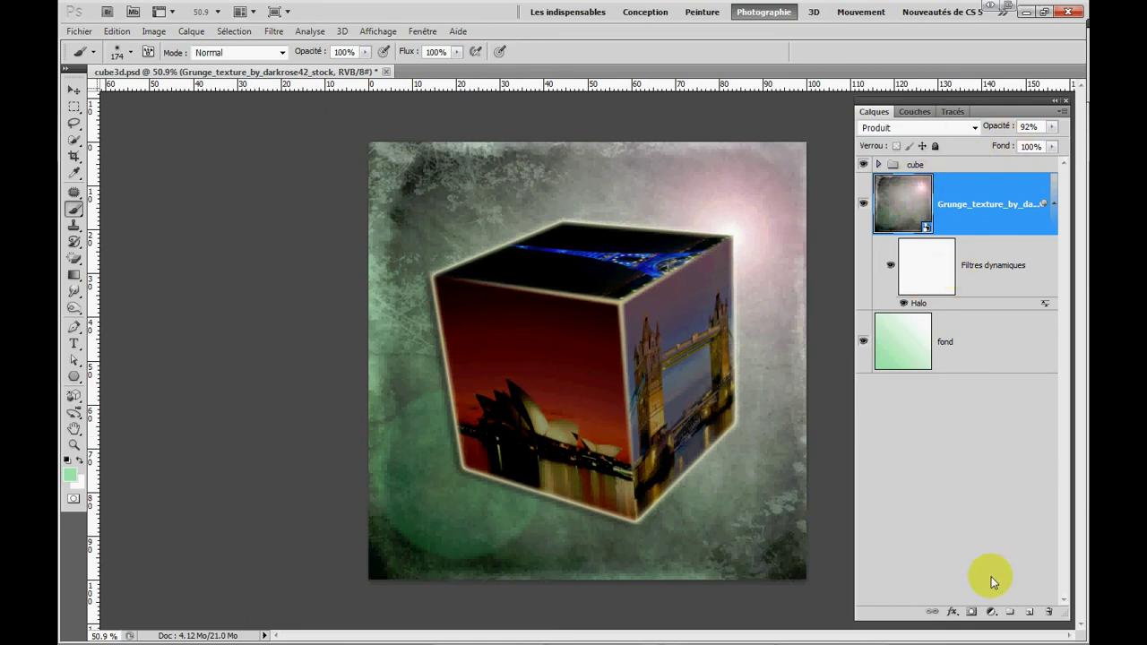
Create a new layer group above the grunge texture layer and name it fond.
{"action": "left_click", "coordinate": [1006, 616]}
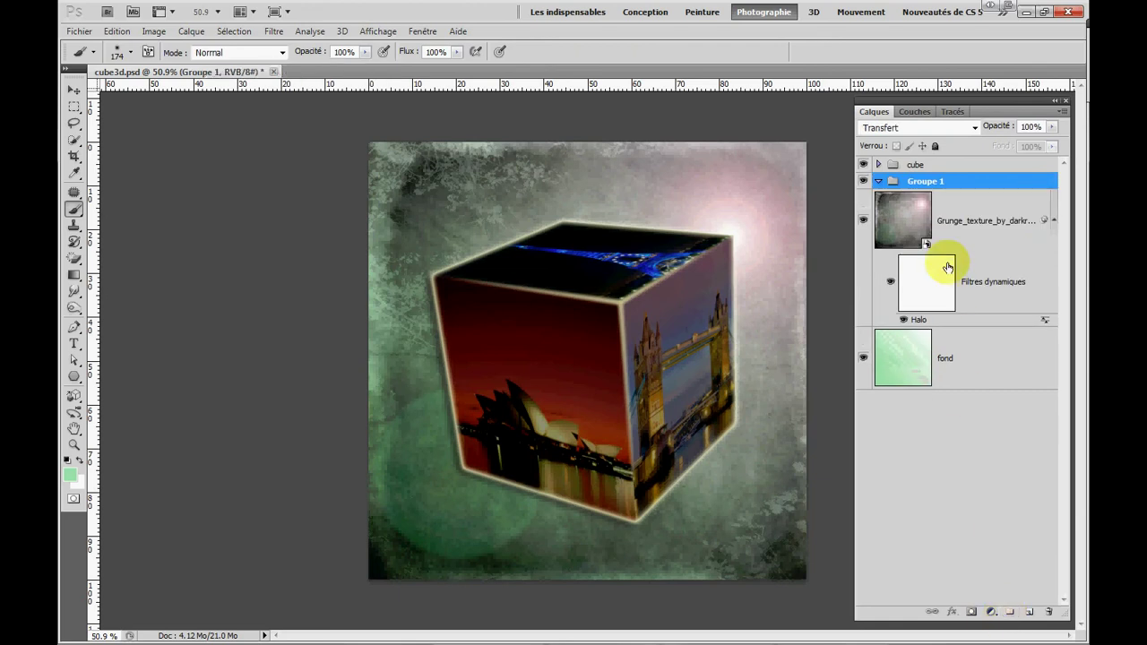
{"action": "double_click", "coordinate": [923, 180]}
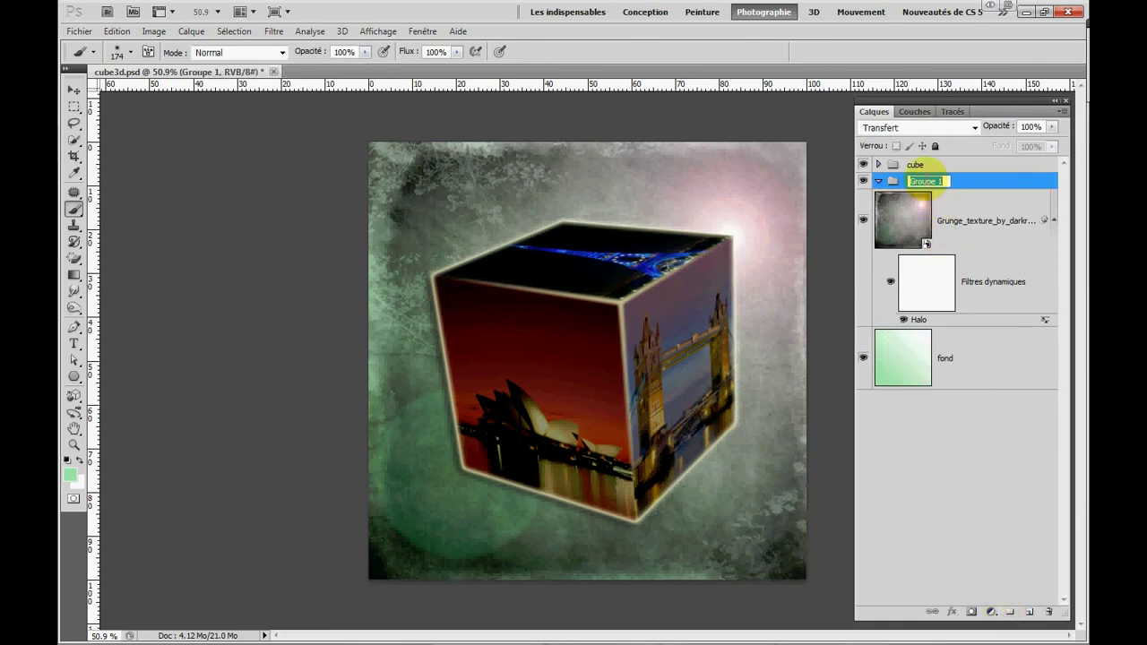
{"action": "type", "text": "fond"}
{"action": "left_click", "coordinate": [973, 468]}
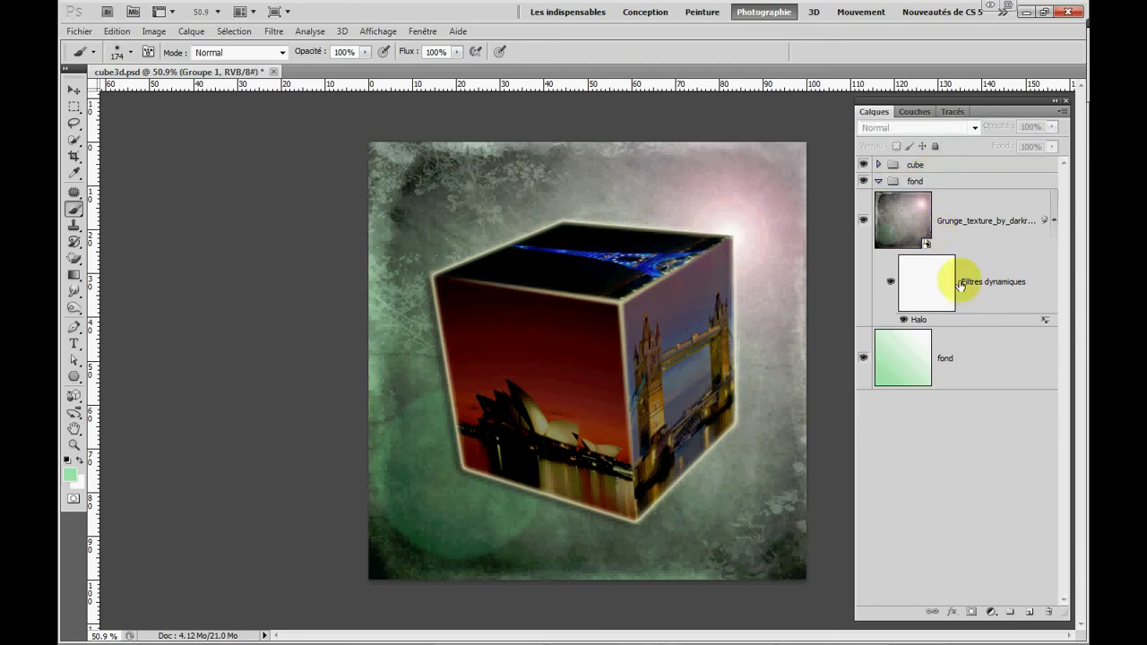
Move the grunge texture layer and the fond gradient layer into the fond group and collapse the group.
{"action": "left_click", "coordinate": [980, 216]}
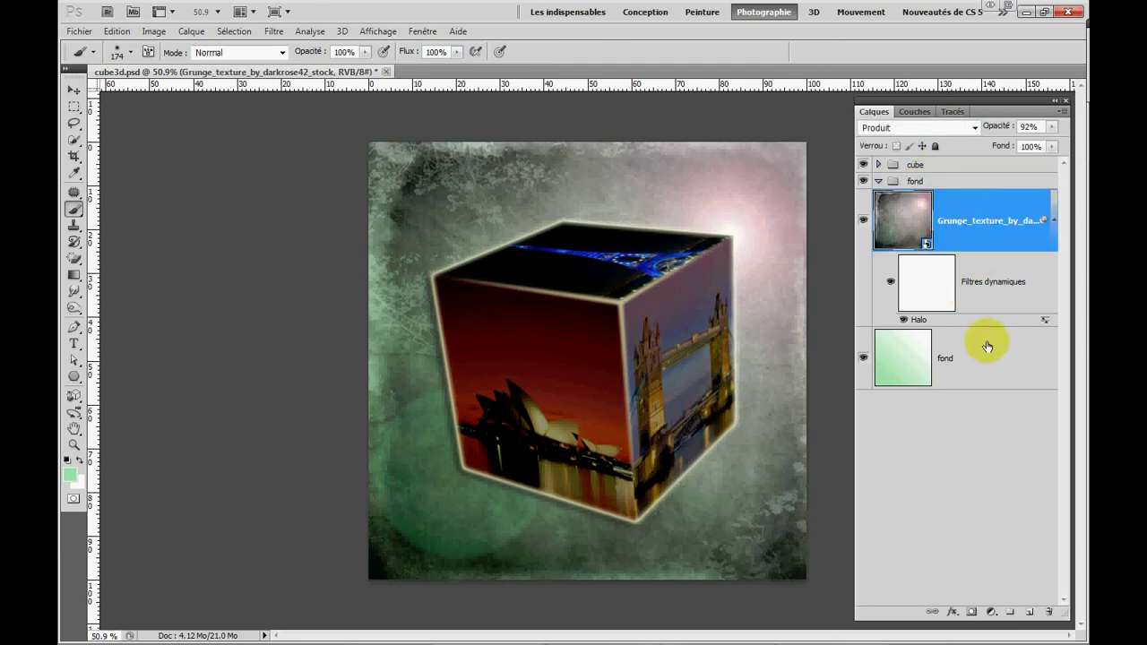
{"action": "left_click", "coordinate": [986, 351], "text": "ctrl"}
{"action": "left_click_drag", "start_coordinate": [955, 224], "coordinate": [957, 185]}
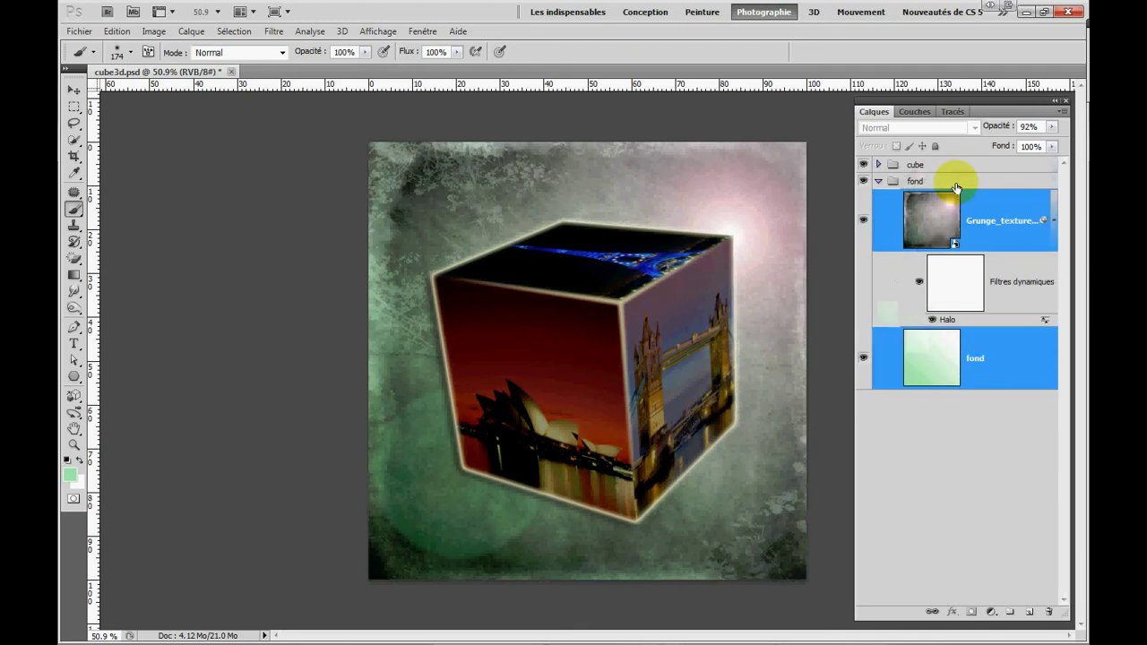
{"action": "left_click", "coordinate": [879, 181]}
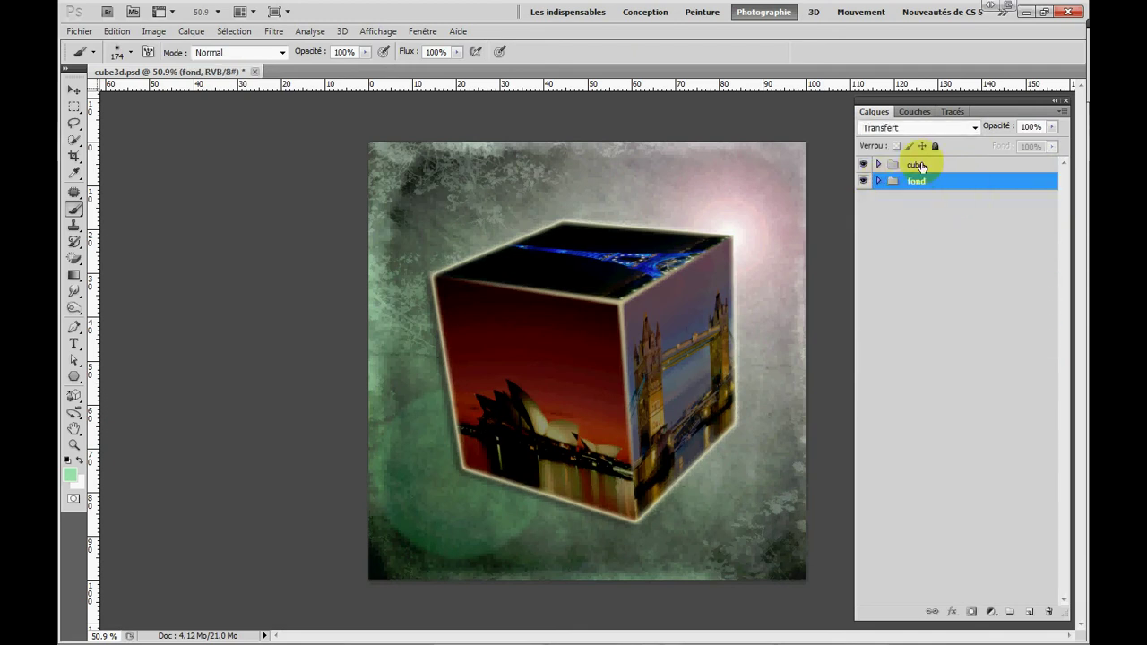
{"action": "left_click", "coordinate": [879, 166]}
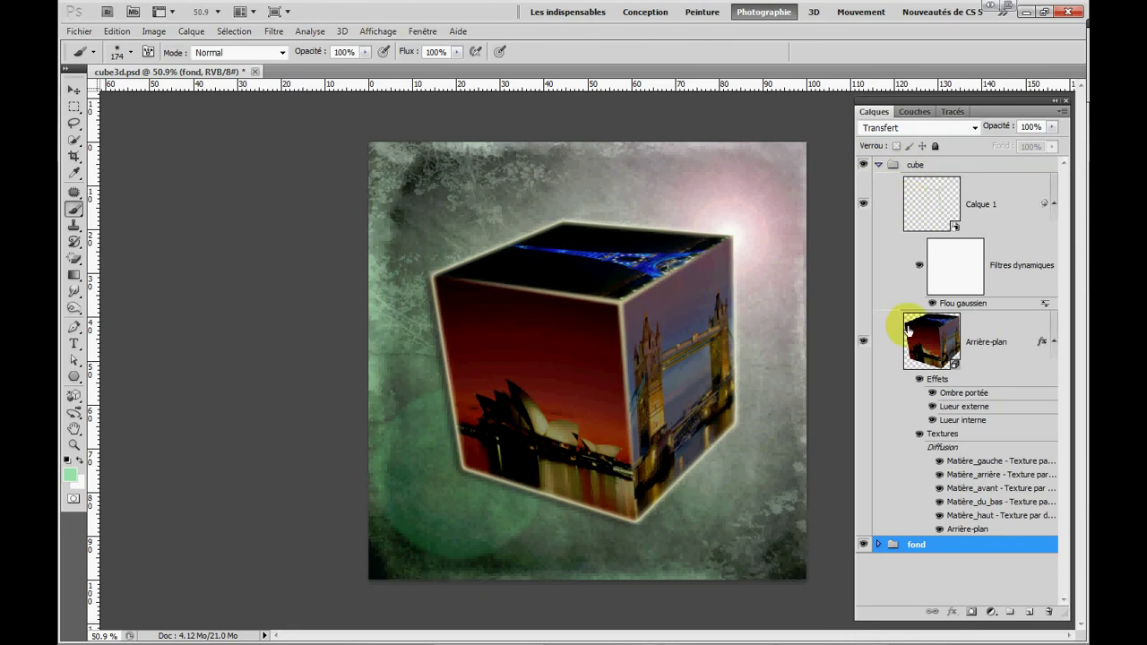
{"action": "left_click", "coordinate": [879, 165]}
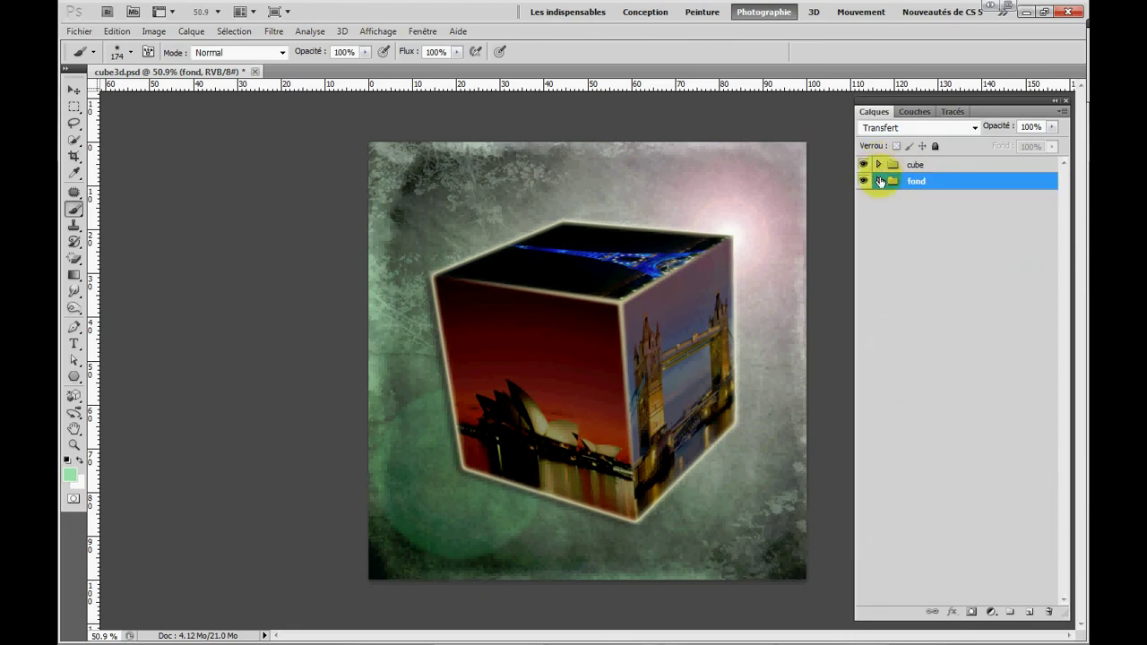
{"action": "left_click", "coordinate": [879, 181]}
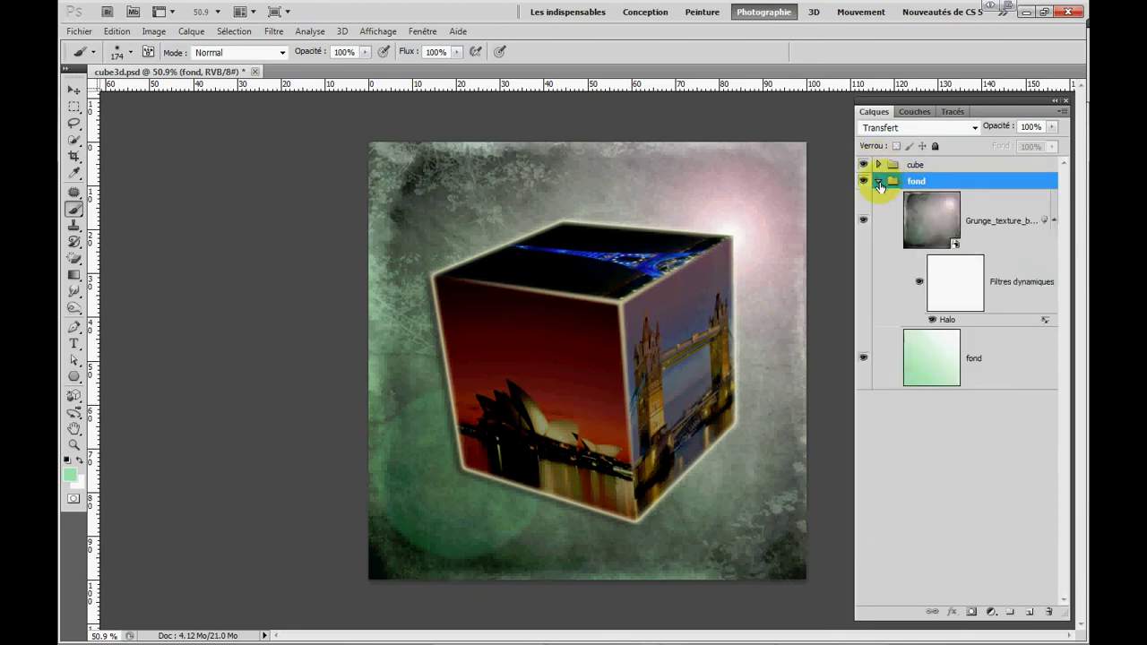
{"action": "left_click", "coordinate": [879, 181]}
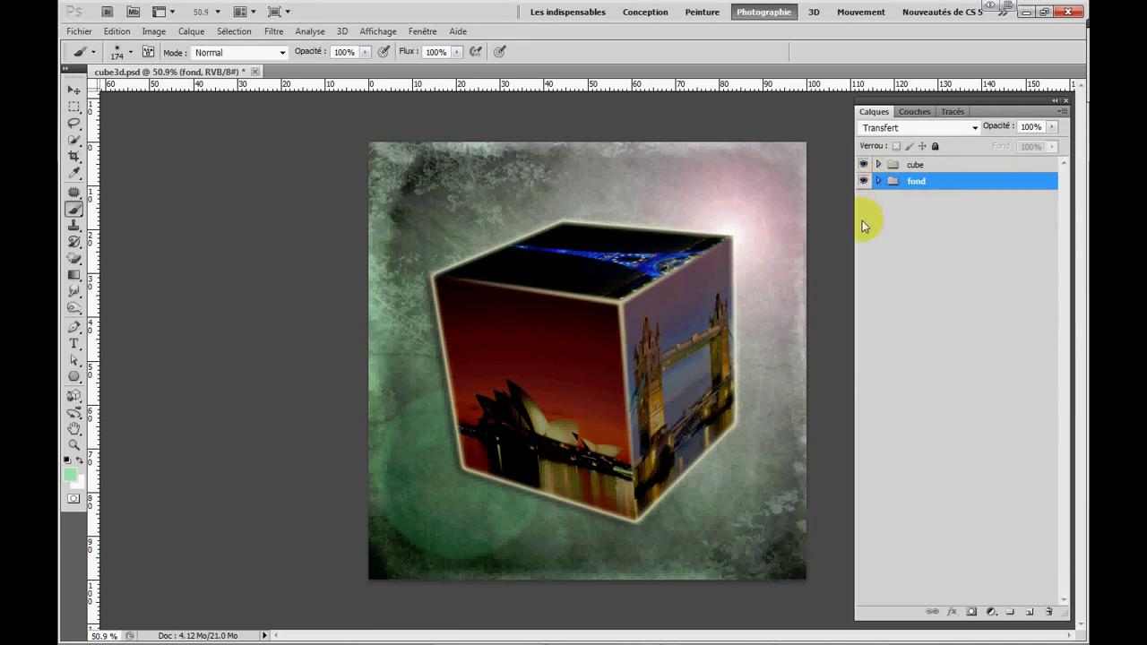
Select the cube group and set up the Type tool with centred alignment, keeping Comic Sans MS Regular at 36 pt.
{"action": "left_click", "coordinate": [905, 167]}
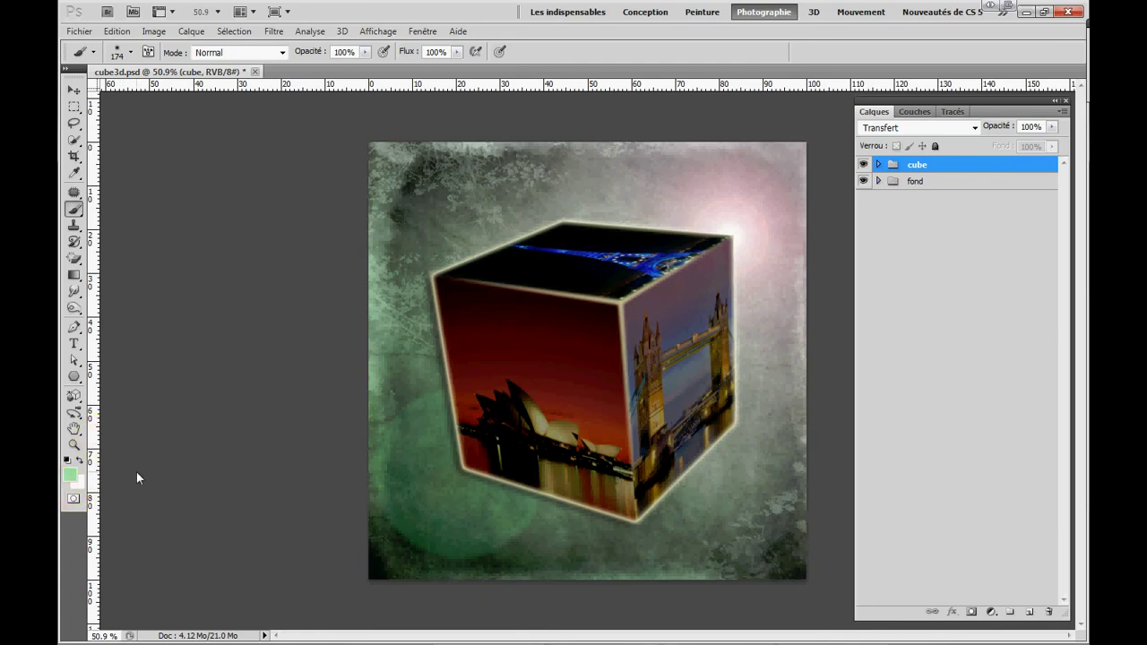
{"action": "left_click", "coordinate": [76, 345]}
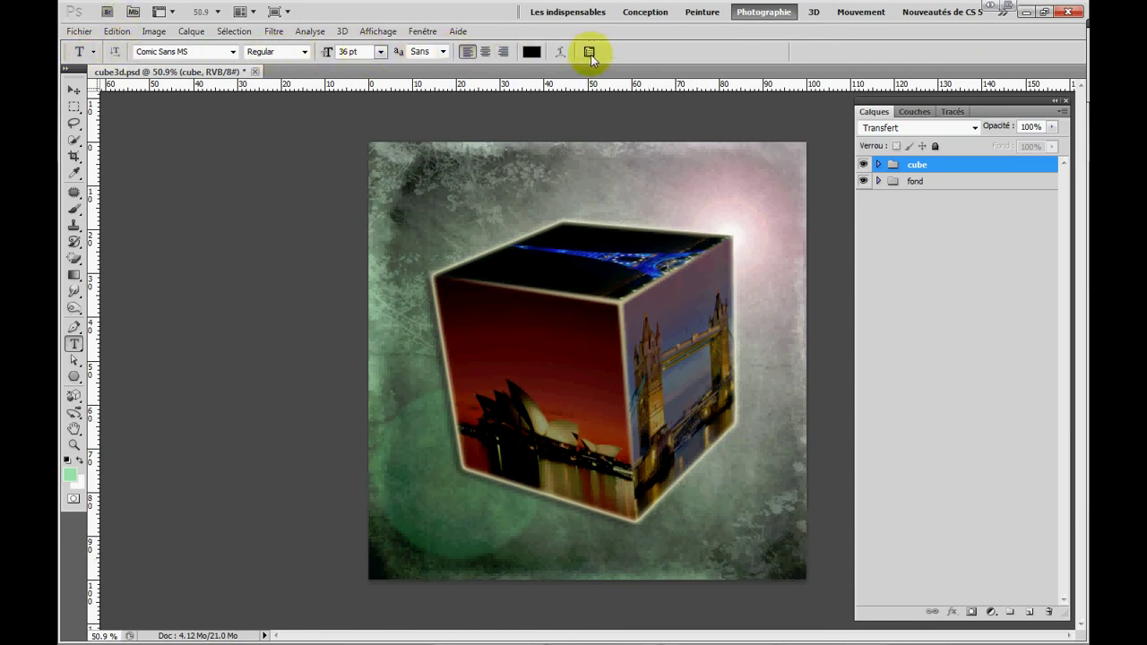
{"action": "left_click", "coordinate": [484, 52]}
{"action": "left_click", "coordinate": [381, 52]}
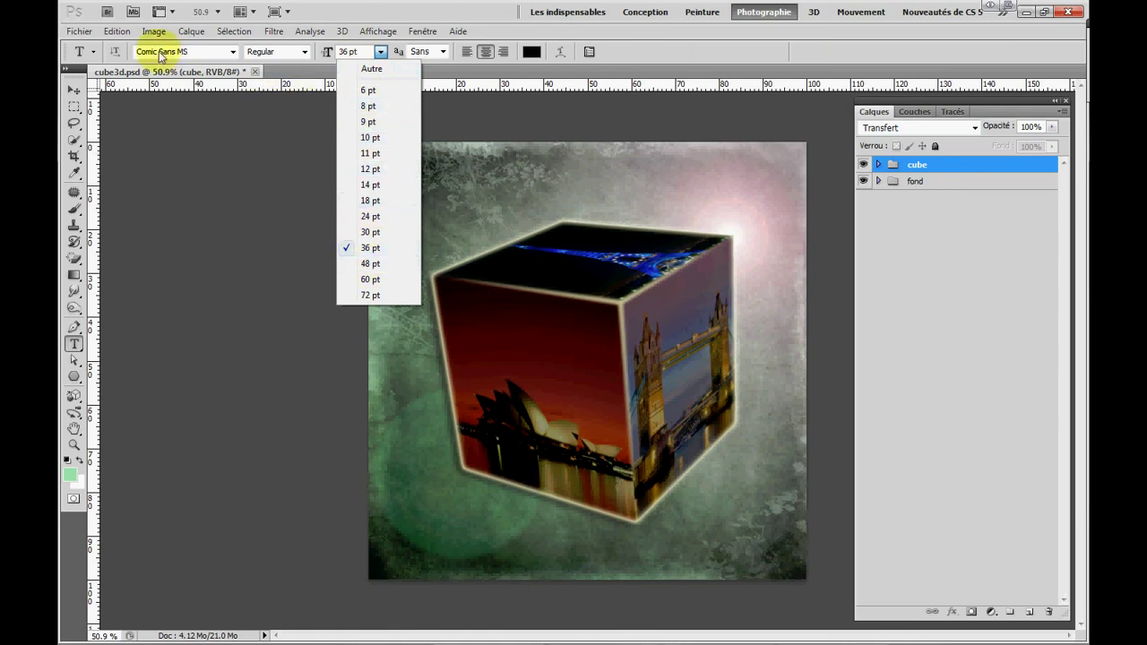
{"action": "left_click", "coordinate": [235, 54]}
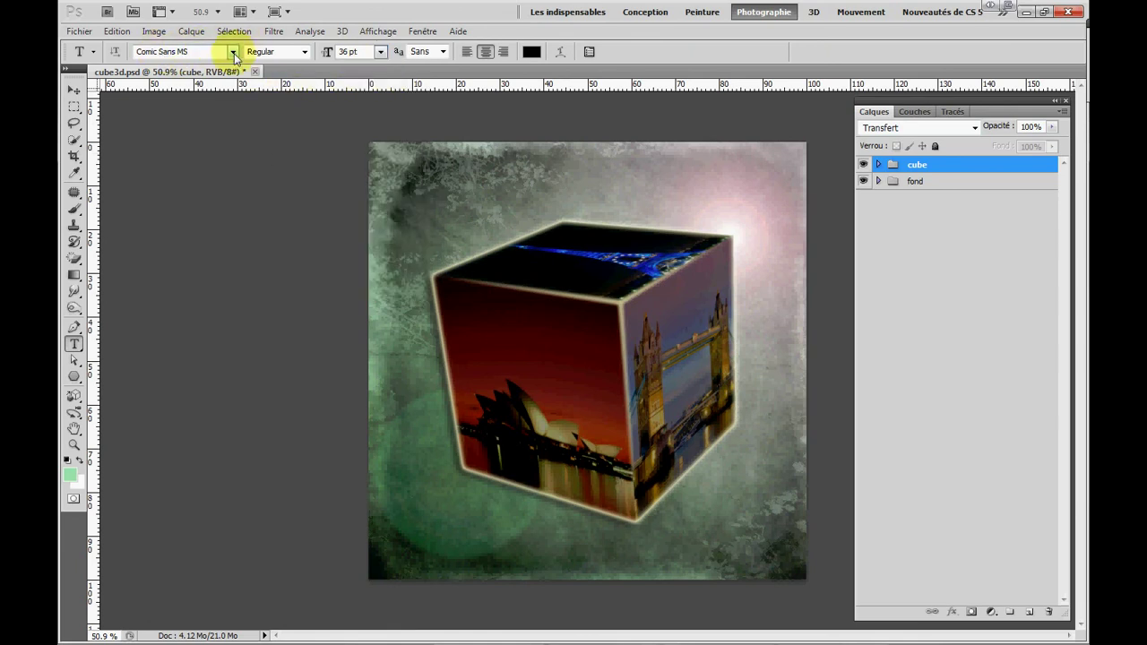
{"action": "left_click", "coordinate": [233, 52]}
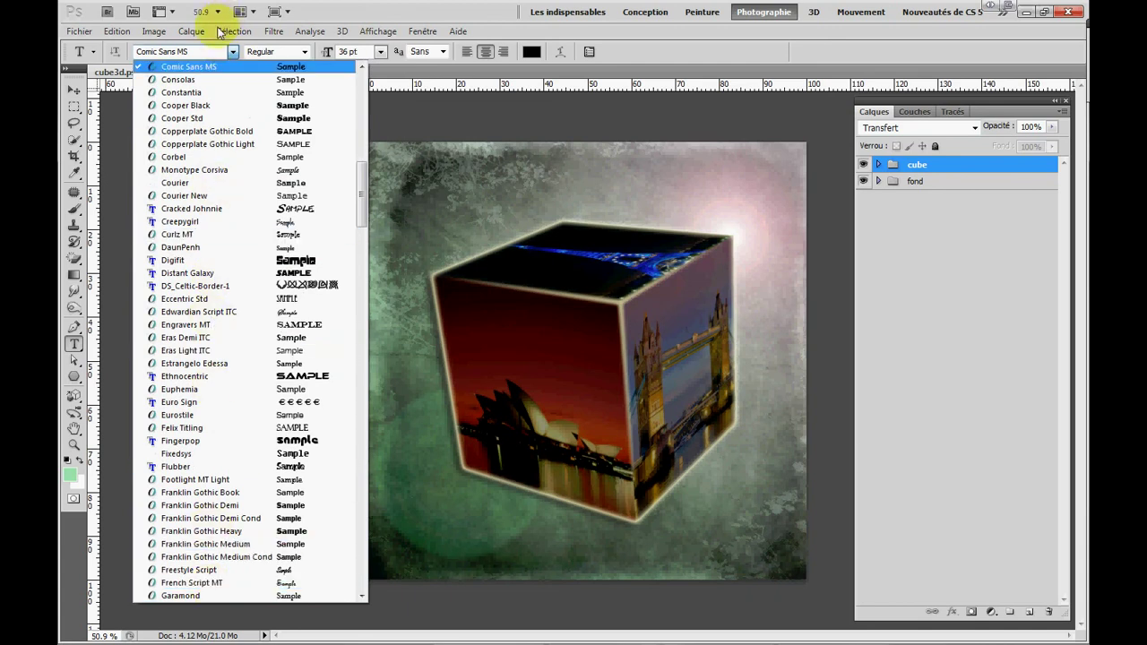
{"action": "left_click", "coordinate": [233, 52]}
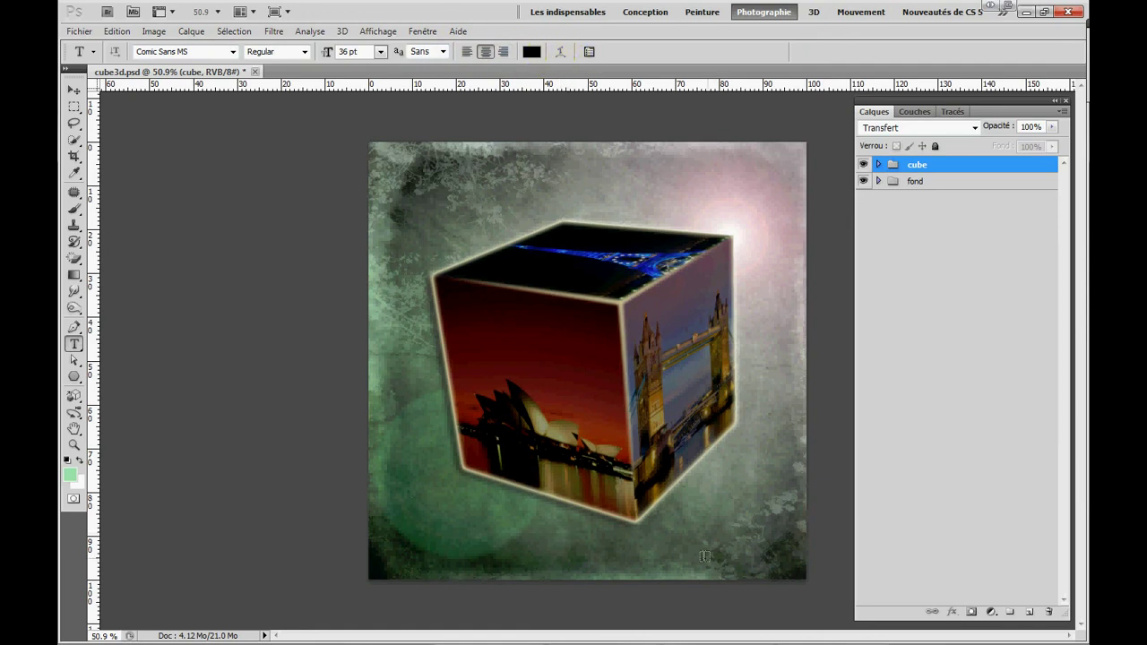
Add the text "Tuto Cube 3D" near the lower-right corner of the image, below the cube.
{"action": "left_click", "coordinate": [680, 554]}
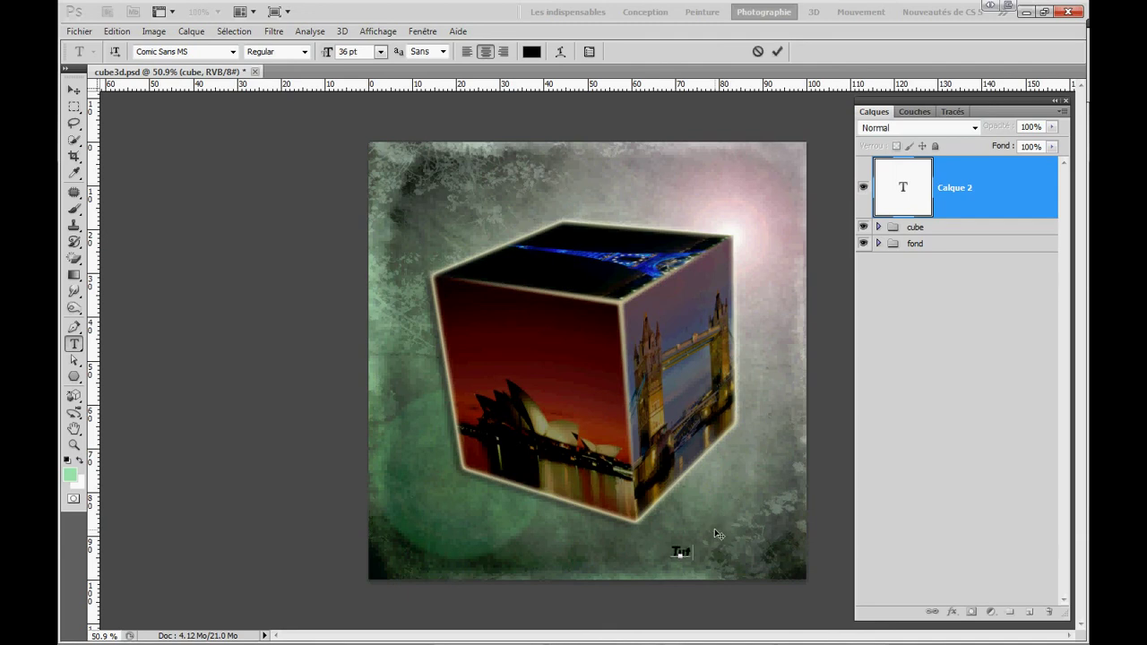
{"action": "type", "text": "to Cube 3D"}
{"action": "left_click", "coordinate": [967, 293]}
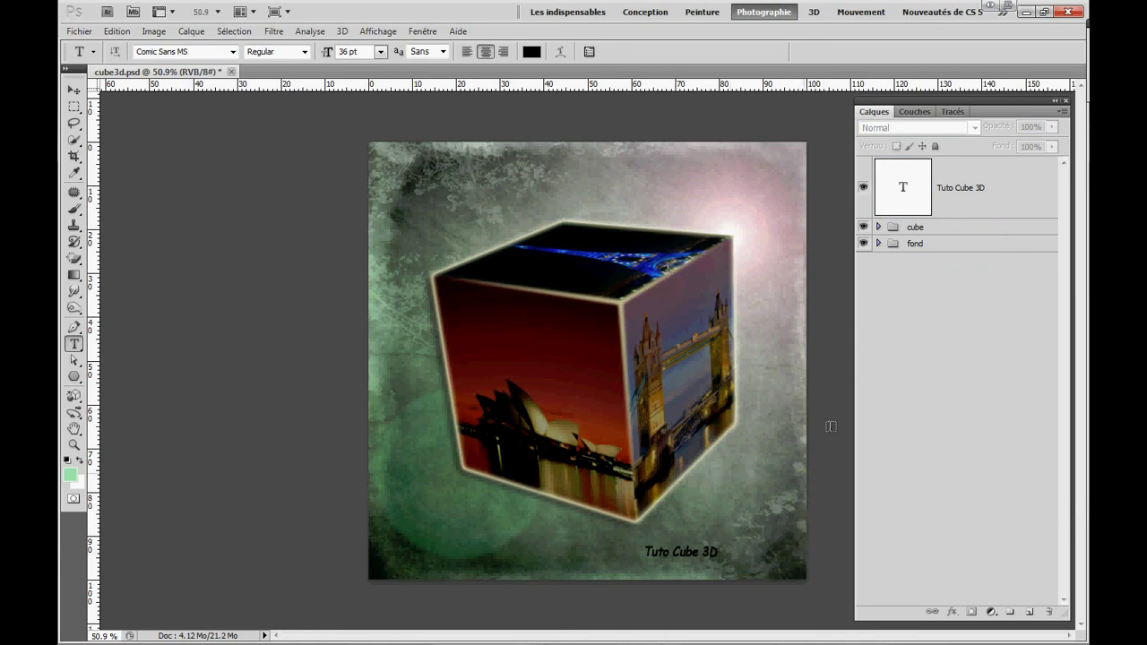
Apply the Ombre portée and Lueur externe layer styles to the Tuto Cube 3D text layer with their default settings.
{"action": "left_click", "coordinate": [932, 195]}
{"action": "left_click", "coordinate": [965, 208]}
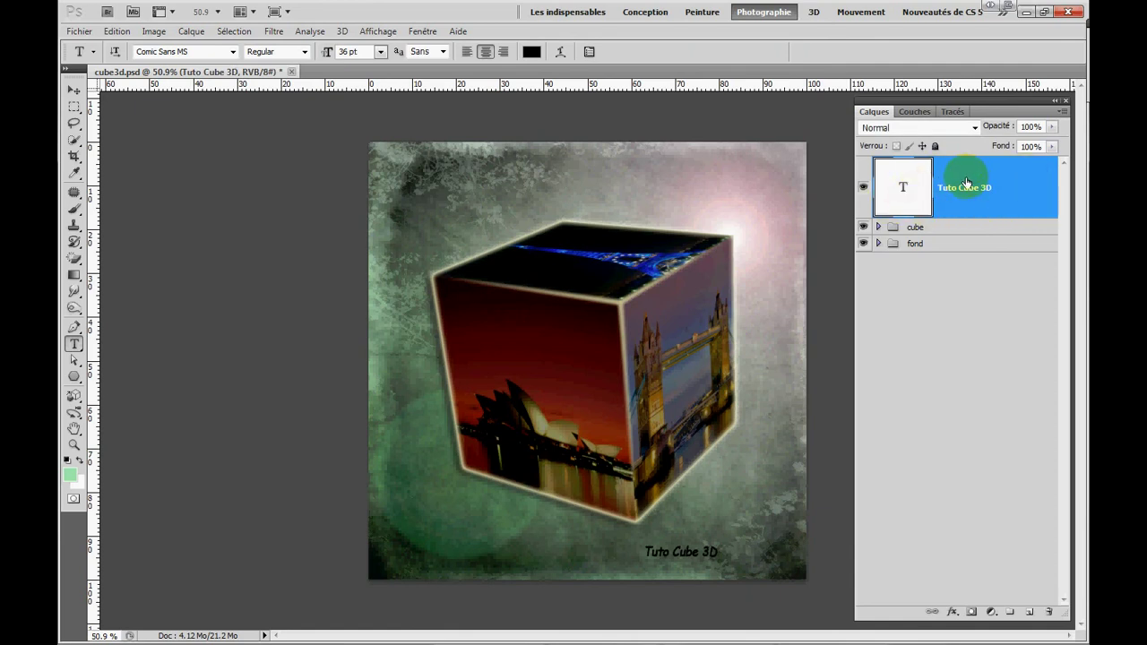
{"action": "left_click", "coordinate": [953, 615]}
{"action": "left_click", "coordinate": [770, 465]}
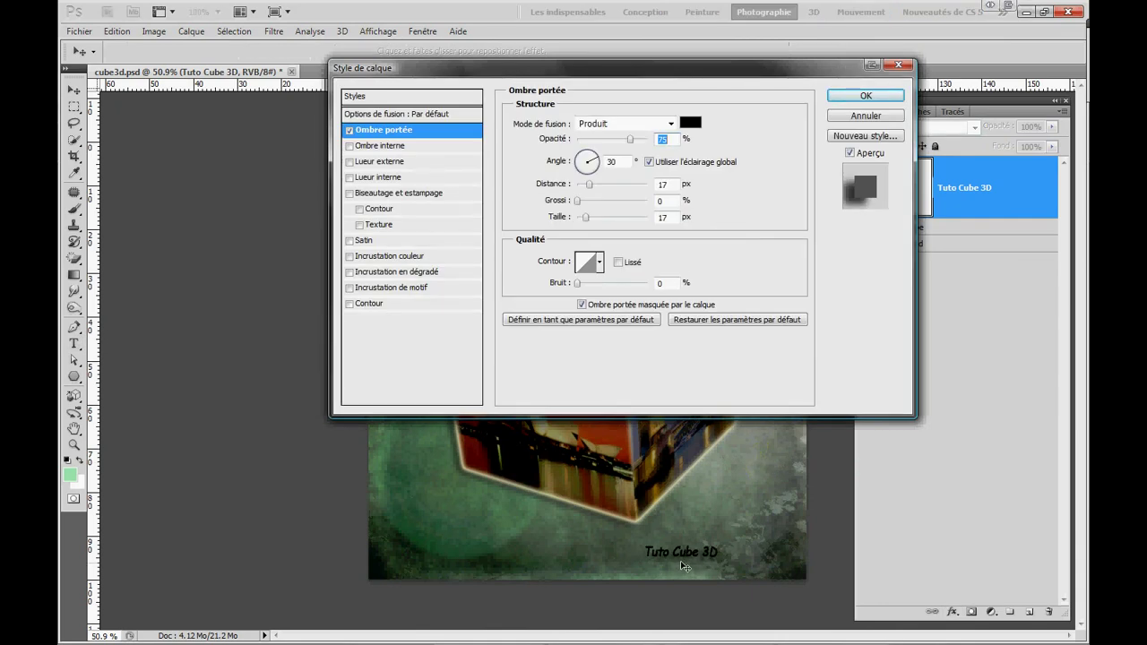
{"action": "left_click", "coordinate": [369, 166]}
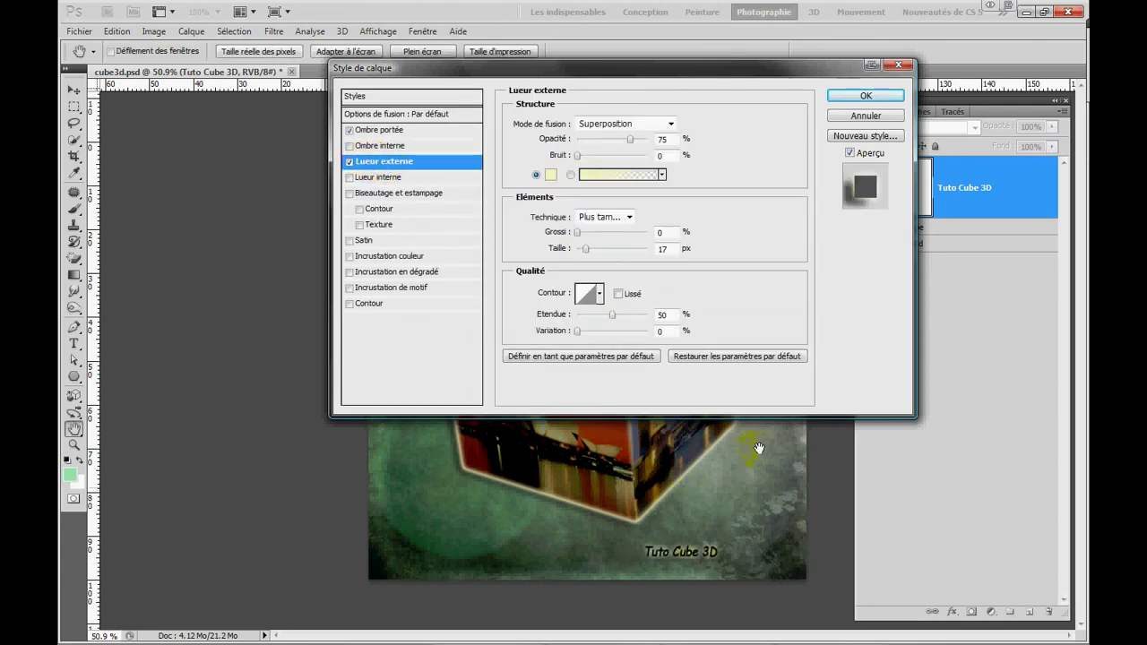
{"action": "left_click", "coordinate": [862, 96]}
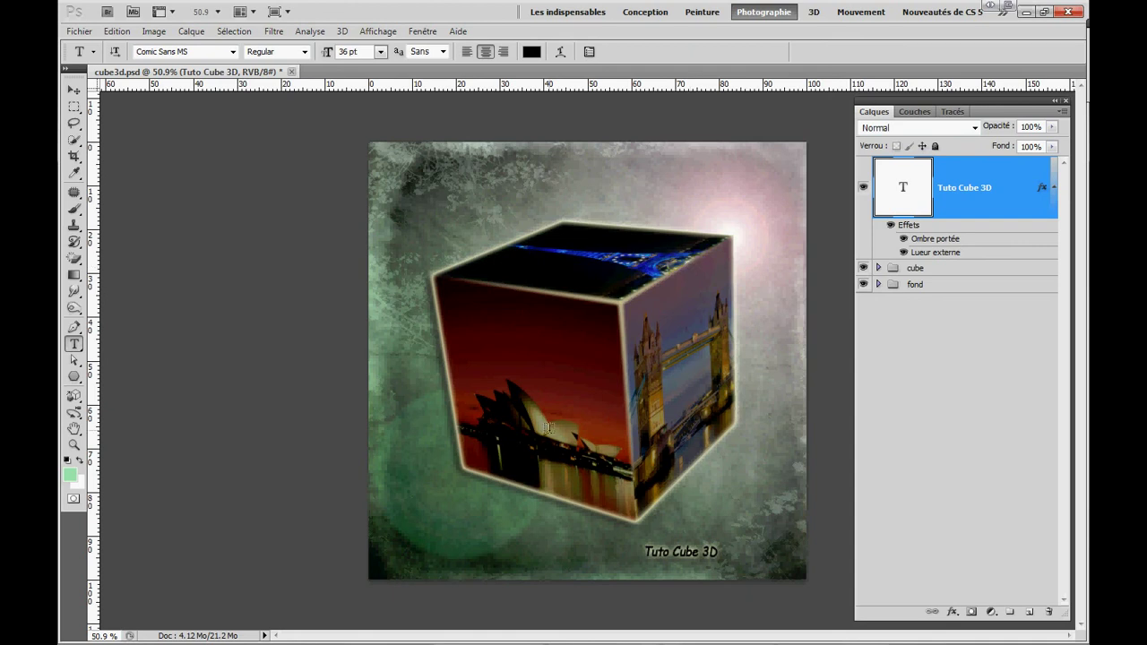
Expand the cube group and toggle the Arrière-plan layer's Lueur externe, Lueur interne and Ombre portée effects off and back on to compare the cube.
{"action": "left_click", "coordinate": [878, 269]}
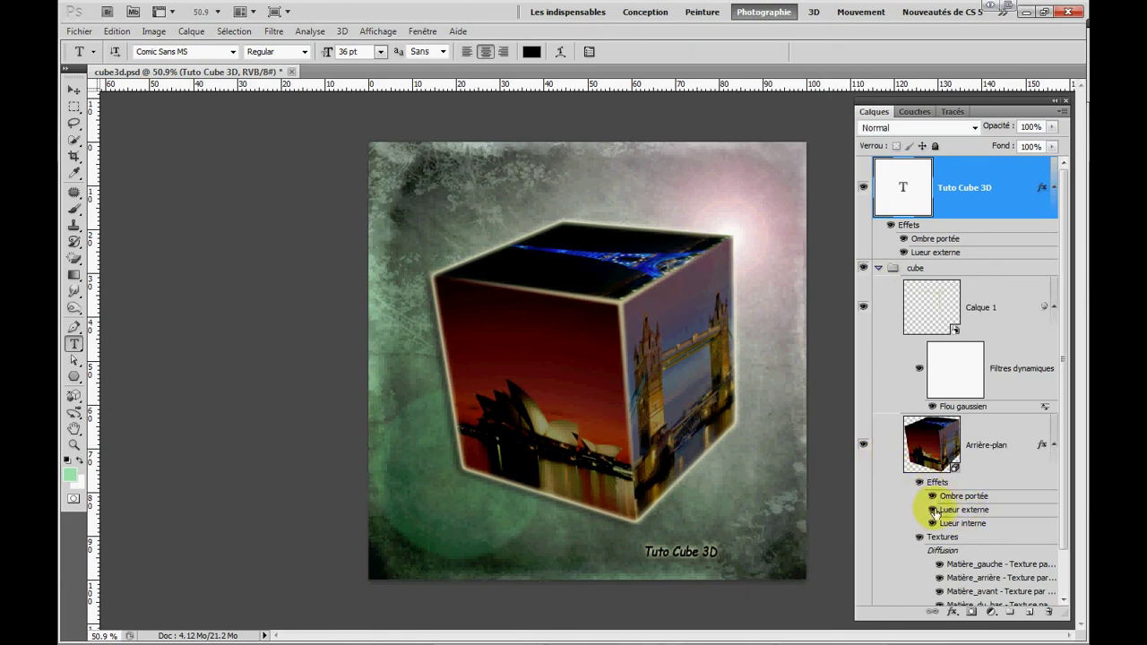
{"action": "left_click", "coordinate": [932, 510]}
{"action": "left_click", "coordinate": [933, 524]}
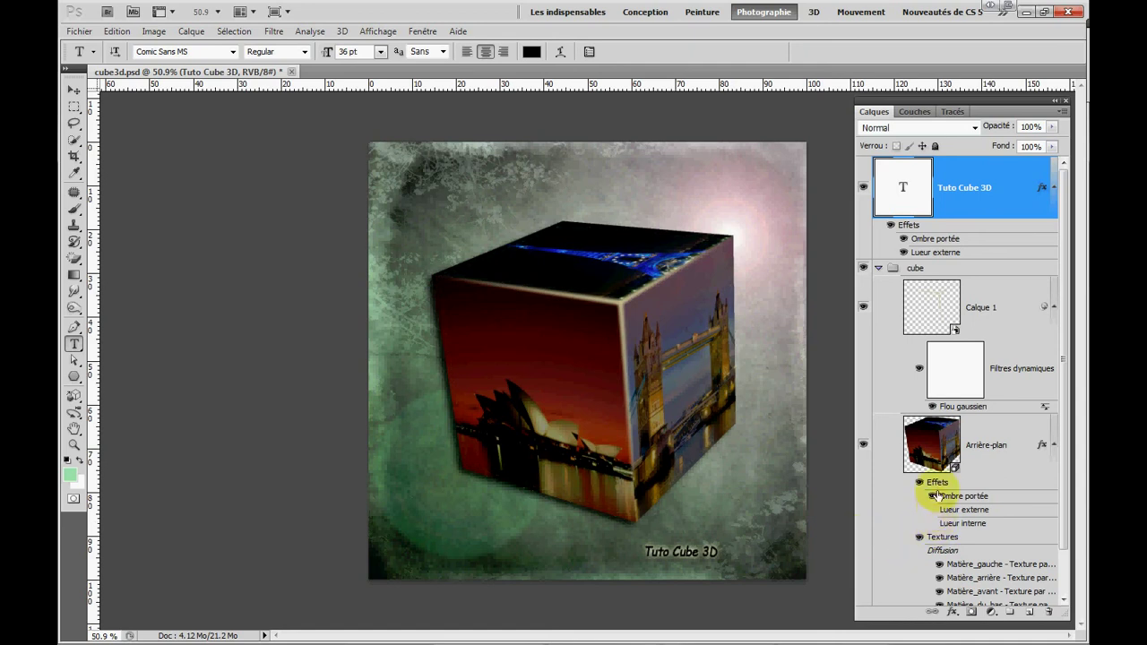
{"action": "left_click", "coordinate": [932, 496]}
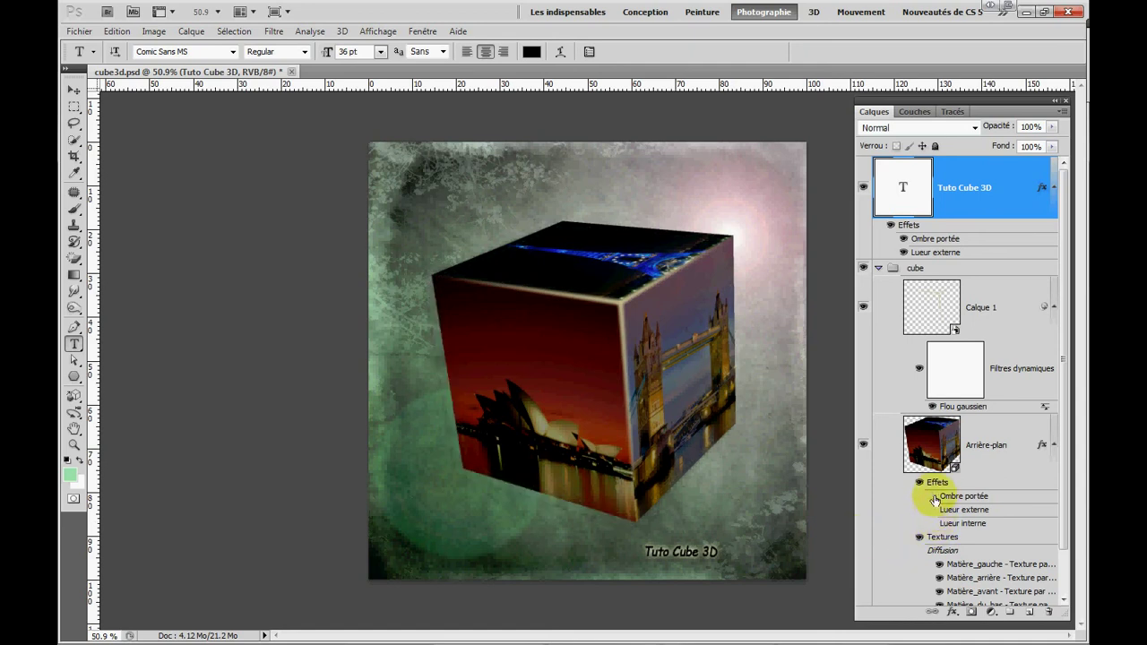
{"action": "left_click", "coordinate": [932, 496]}
{"action": "left_click", "coordinate": [932, 510]}
{"action": "left_click", "coordinate": [932, 524]}
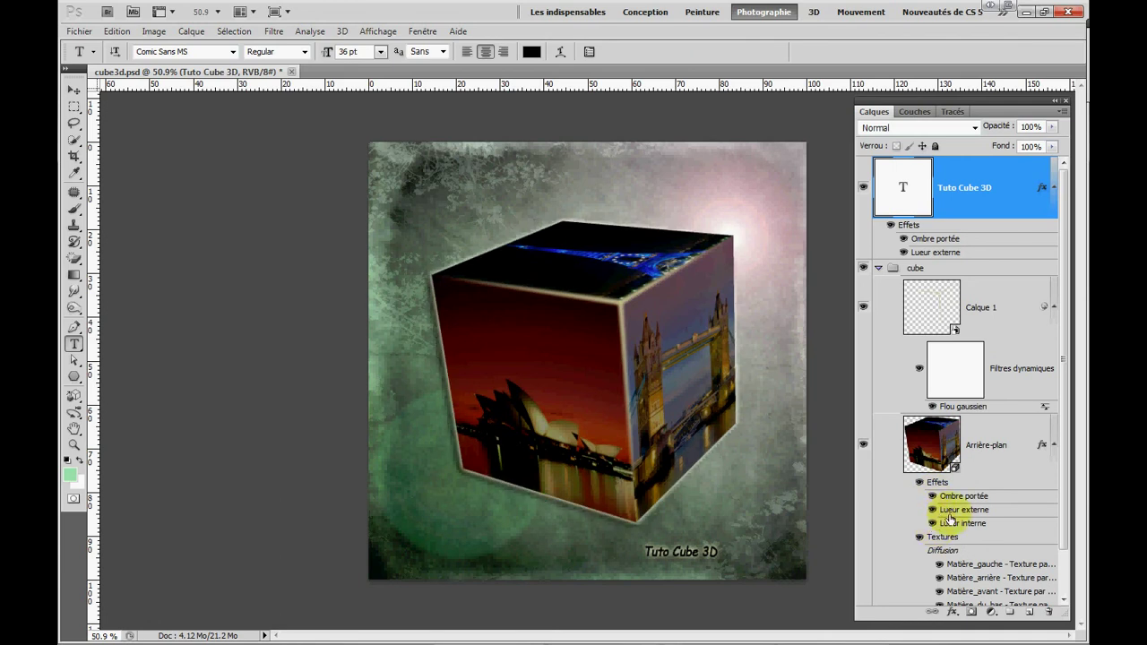
Review the Ombre portée settings in the Arrière-plan layer's style options and close them with the settings as they are.
{"action": "double_click", "coordinate": [948, 495]}
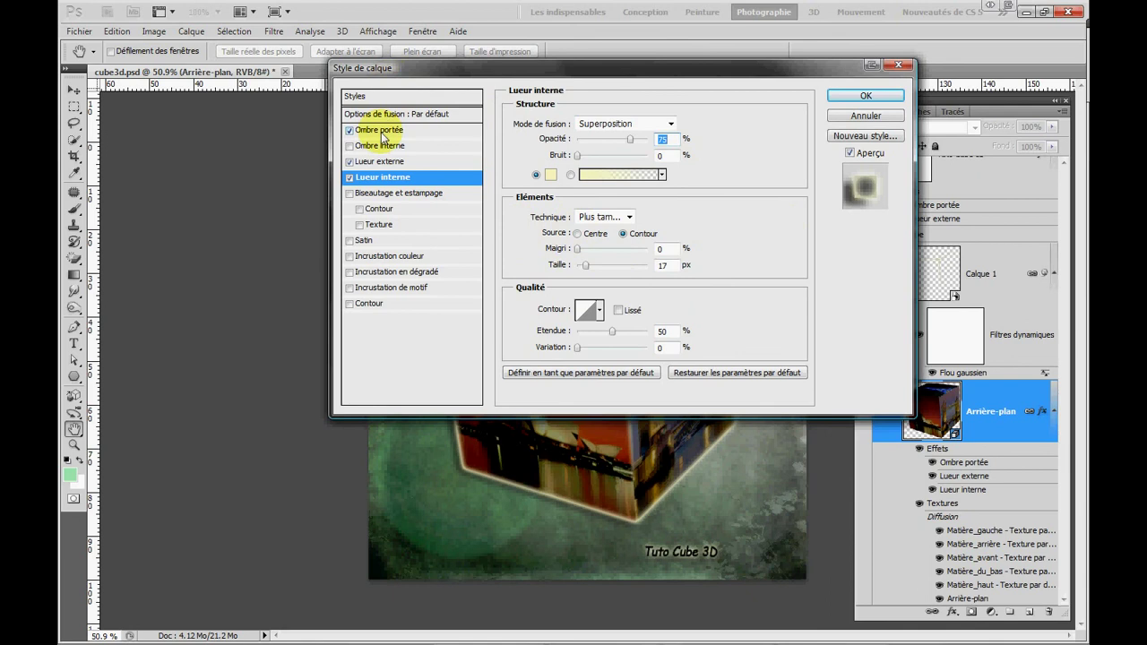
{"action": "left_click", "coordinate": [381, 132]}
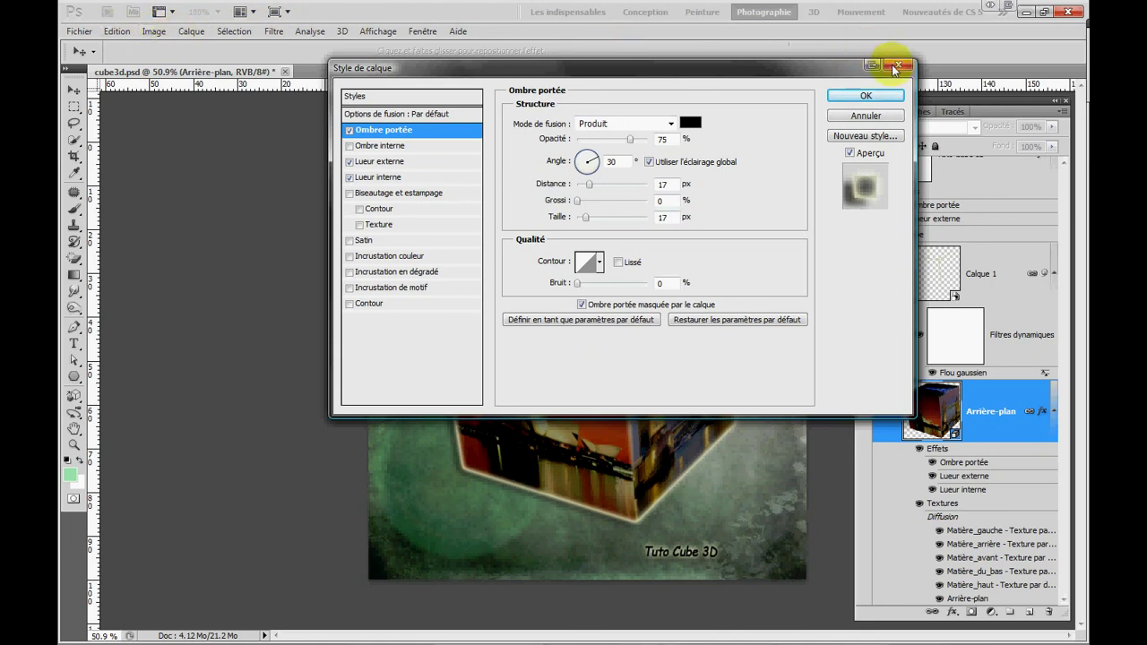
{"action": "left_click", "coordinate": [866, 96]}
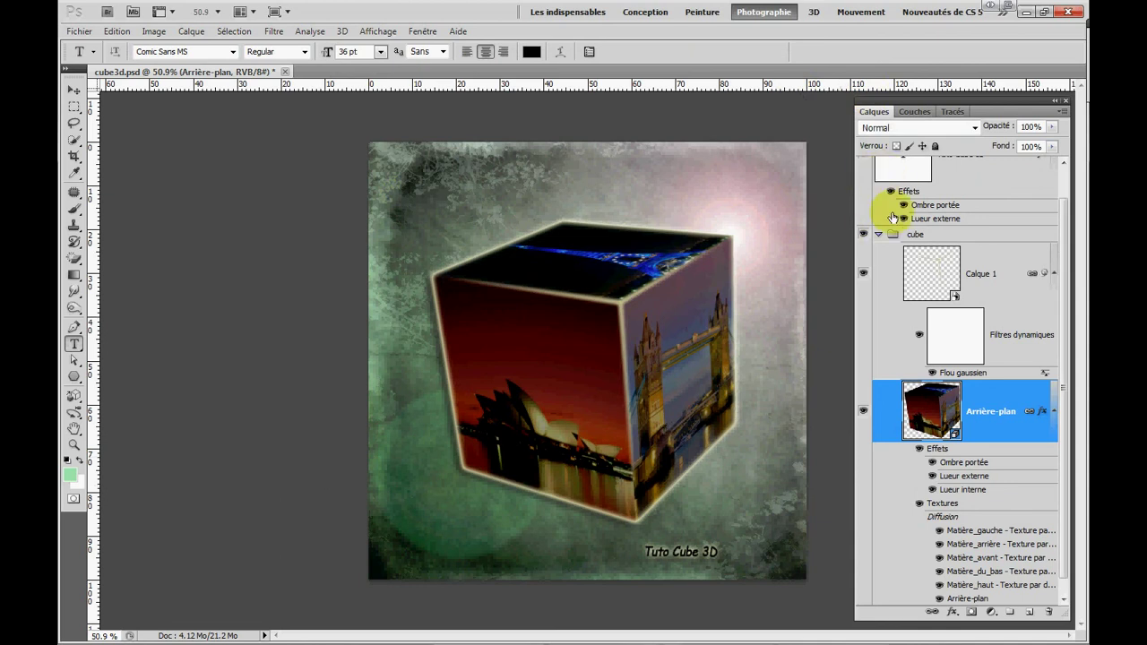
Collapse the cube group and the effects list of the Tuto Cube 3D text layer, leaving the cube group selected.
{"action": "scroll", "coordinate": [904, 244], "scroll_direction": "up", "scroll_amount": 1}
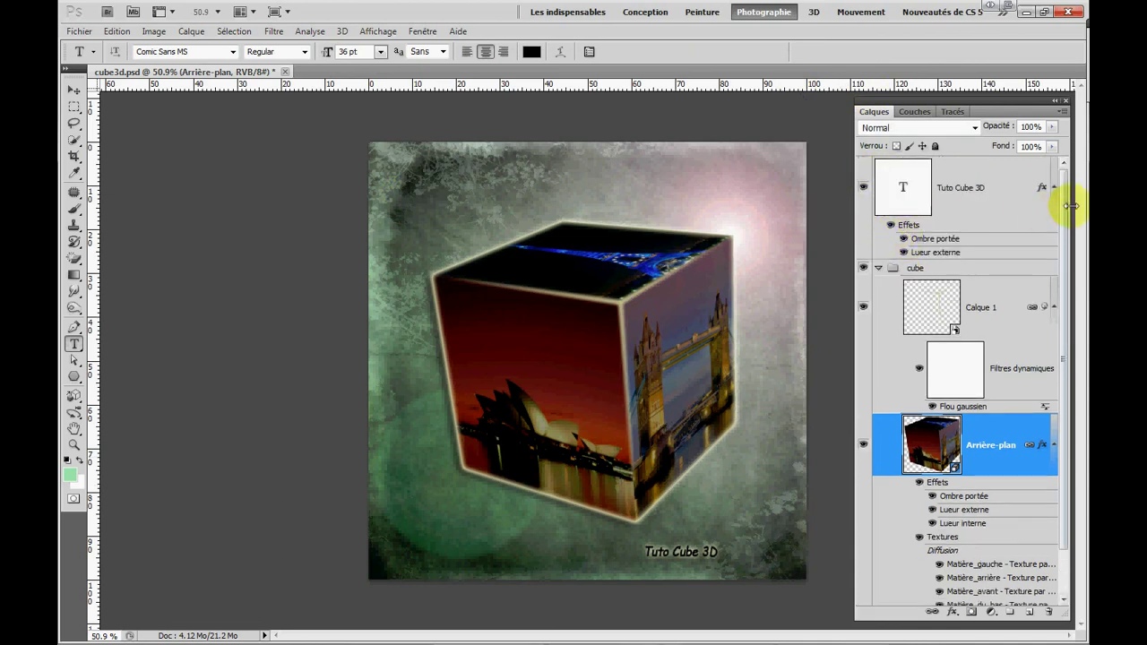
{"action": "left_click", "coordinate": [879, 268]}
{"action": "left_click", "coordinate": [879, 269]}
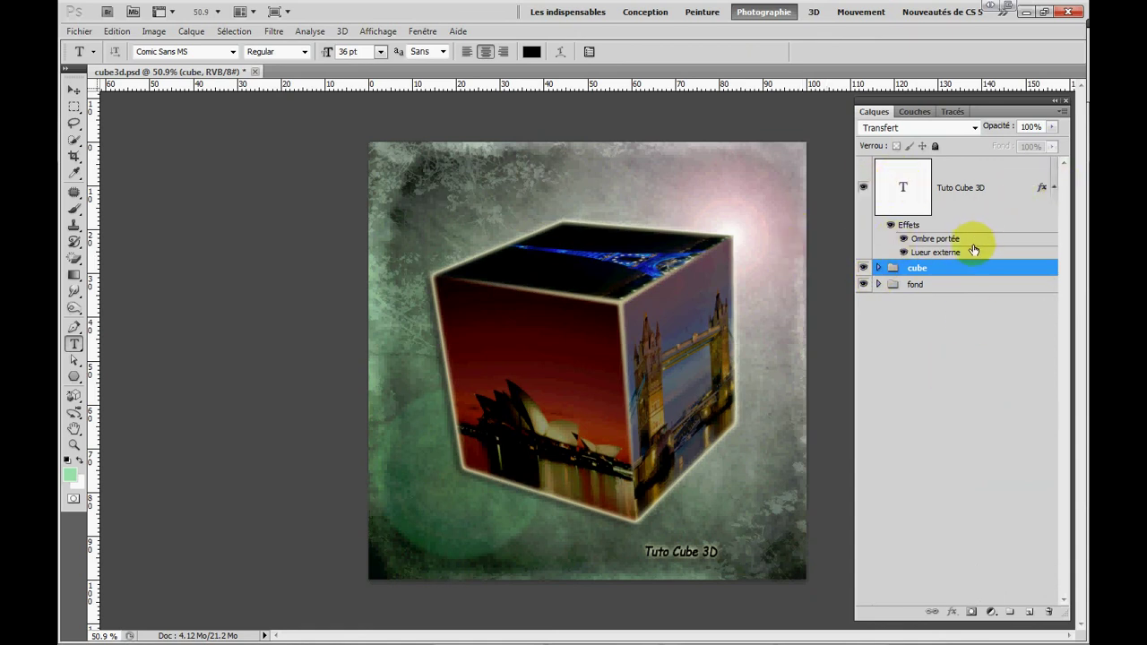
{"action": "left_click", "coordinate": [1053, 187]}
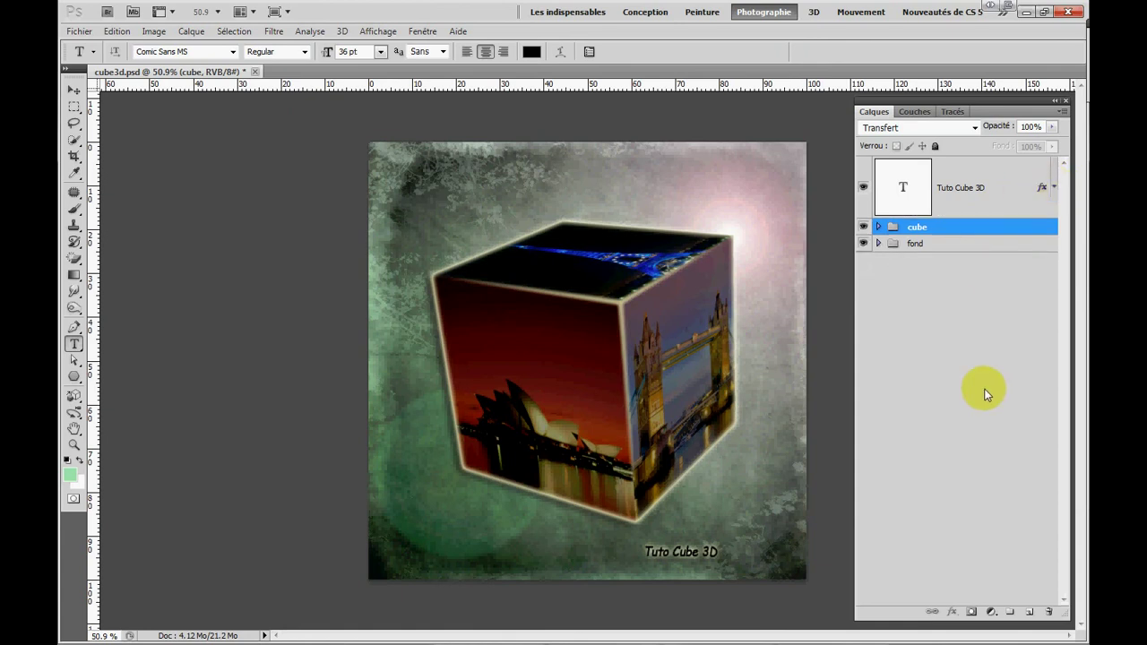